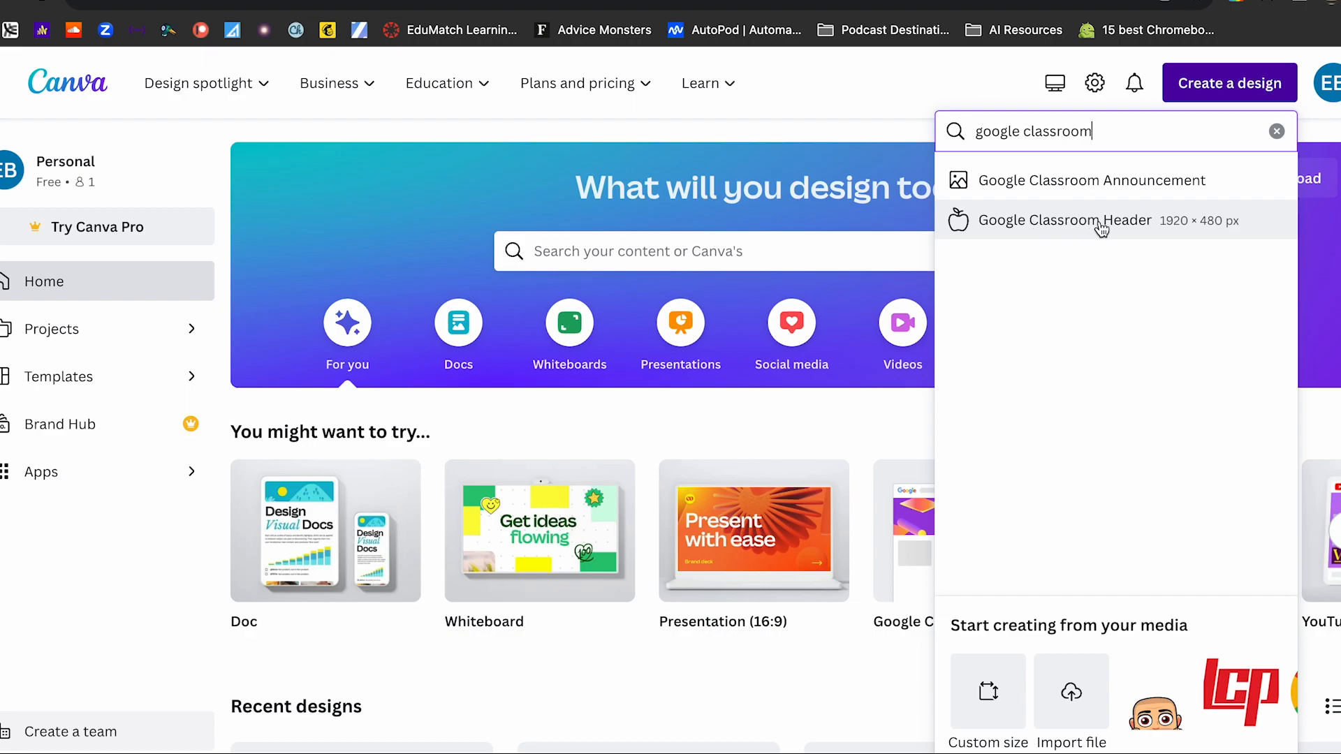
- Create a blank Google Classroom Header design and search the elements library for "cooking"
left_click(1101, 228)
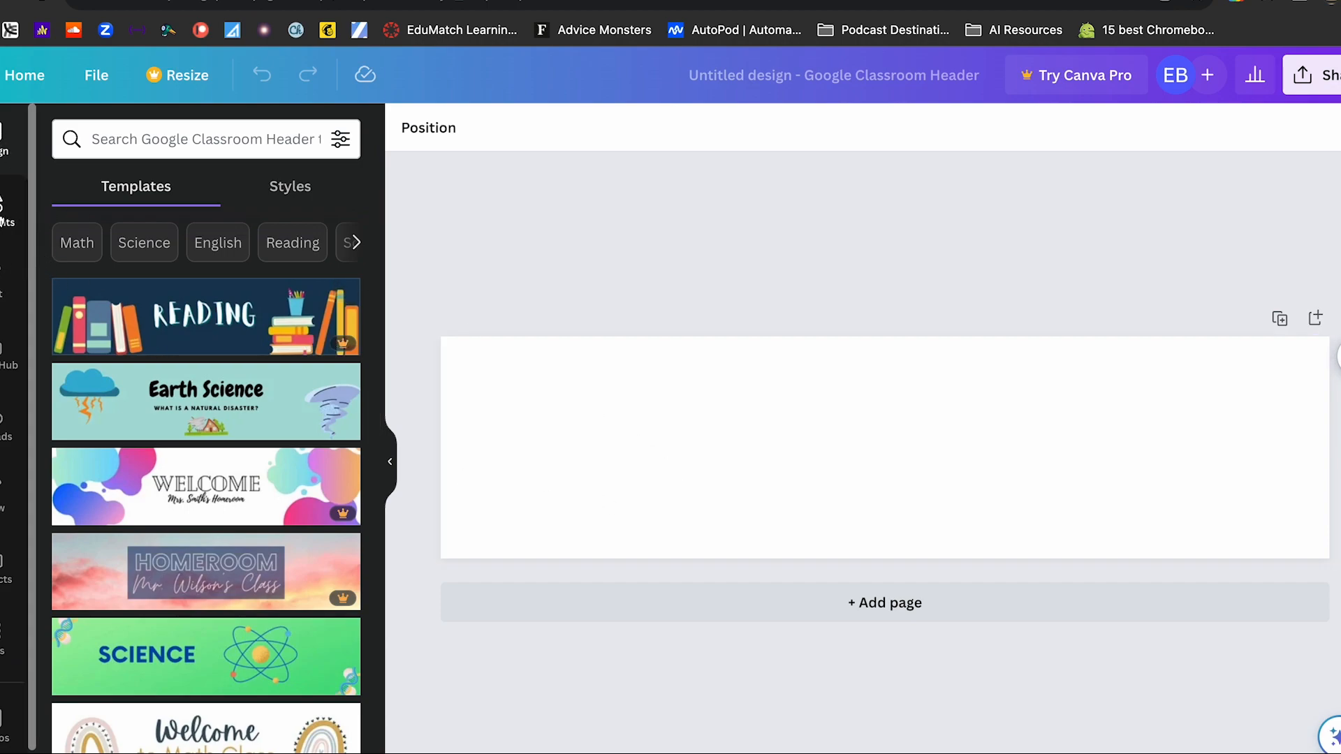
left_click(3, 213)
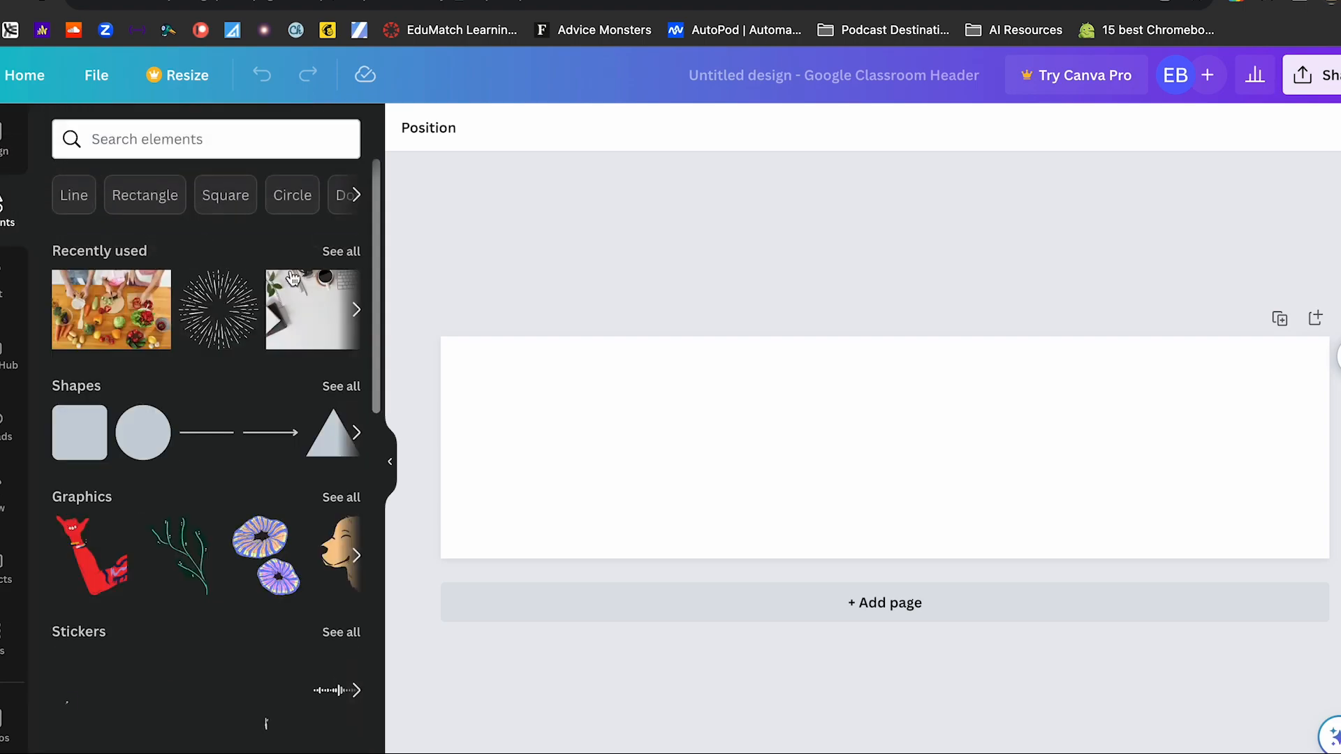
left_click(208, 144)
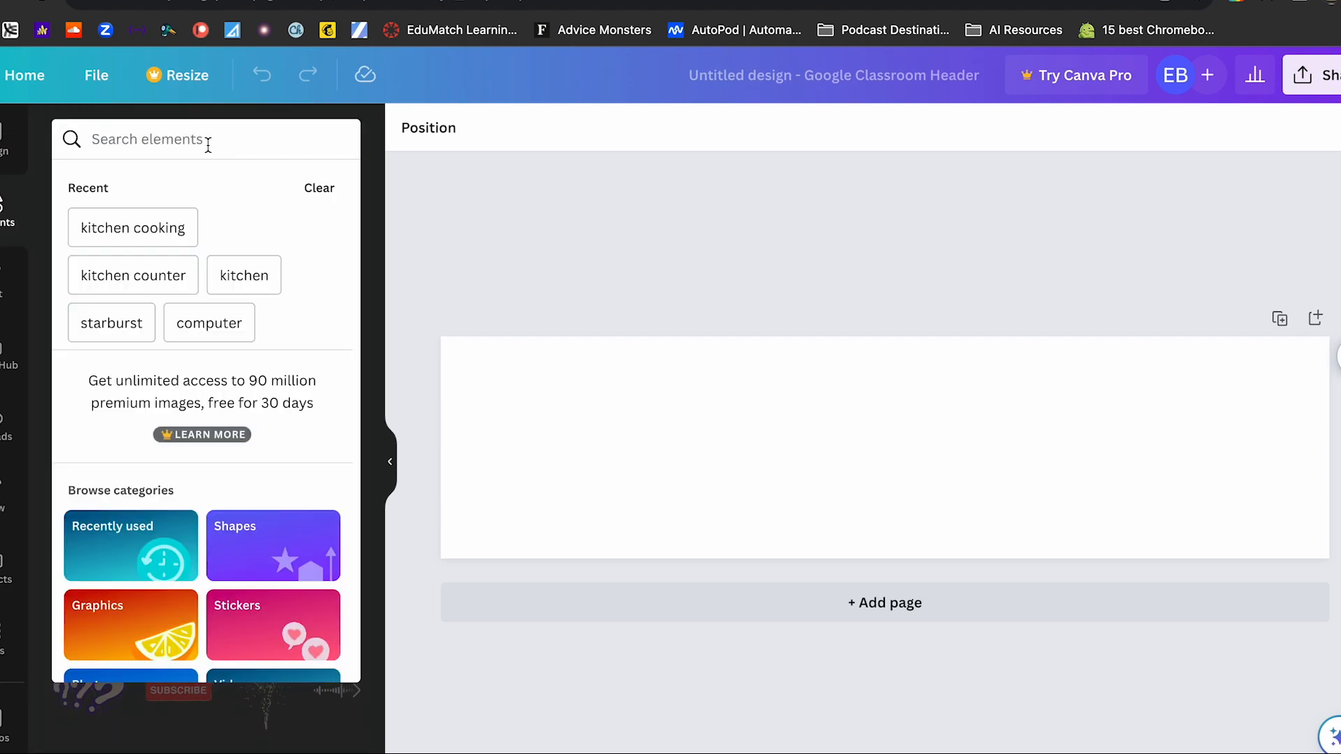
type("cooking")
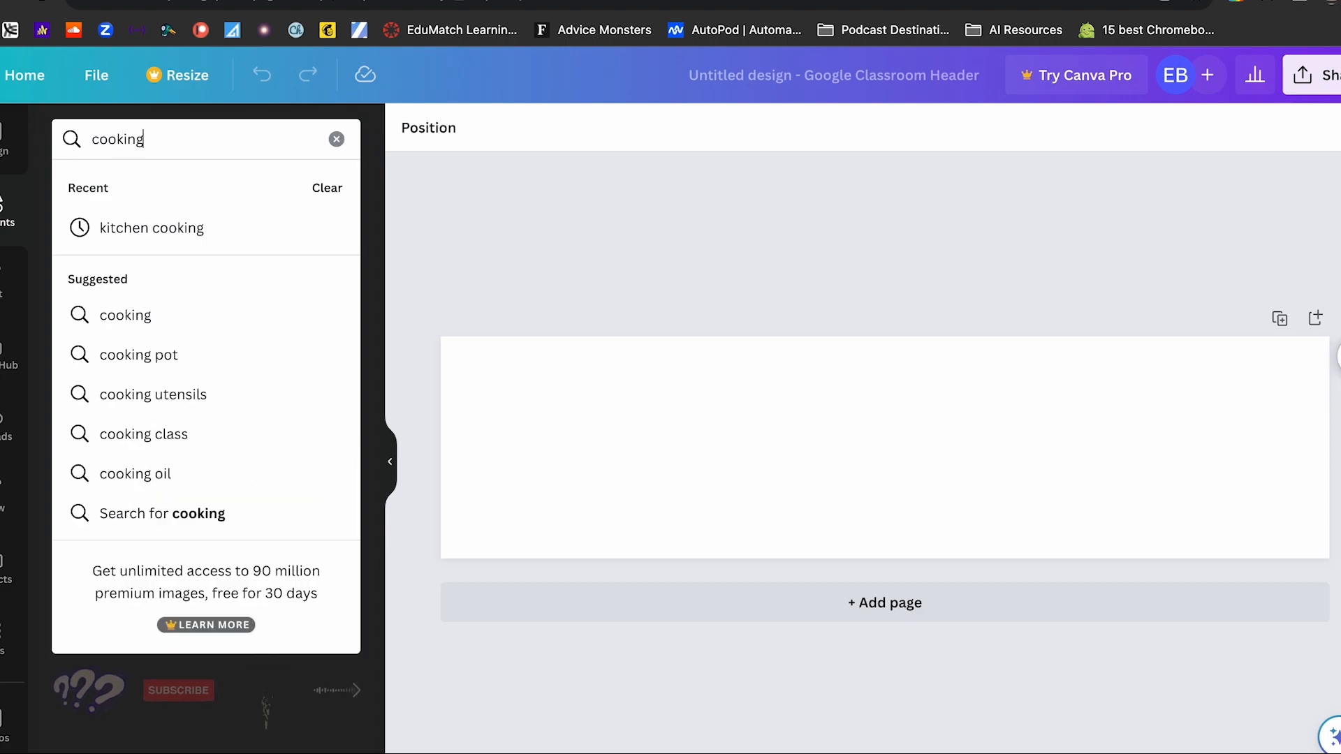
key("Return")
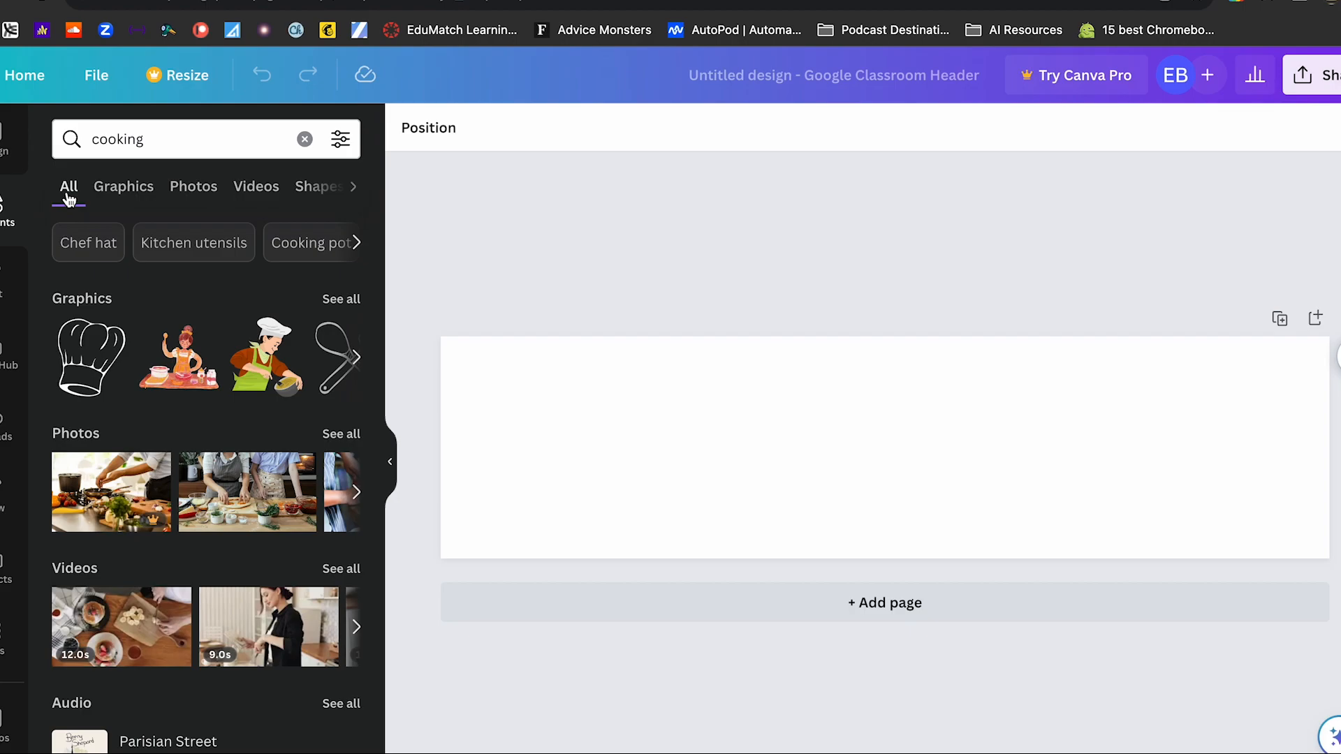
- Insert the photo of stir-fry in a black pan and enlarge and reposition it to fill the whole header
left_click(197, 197)
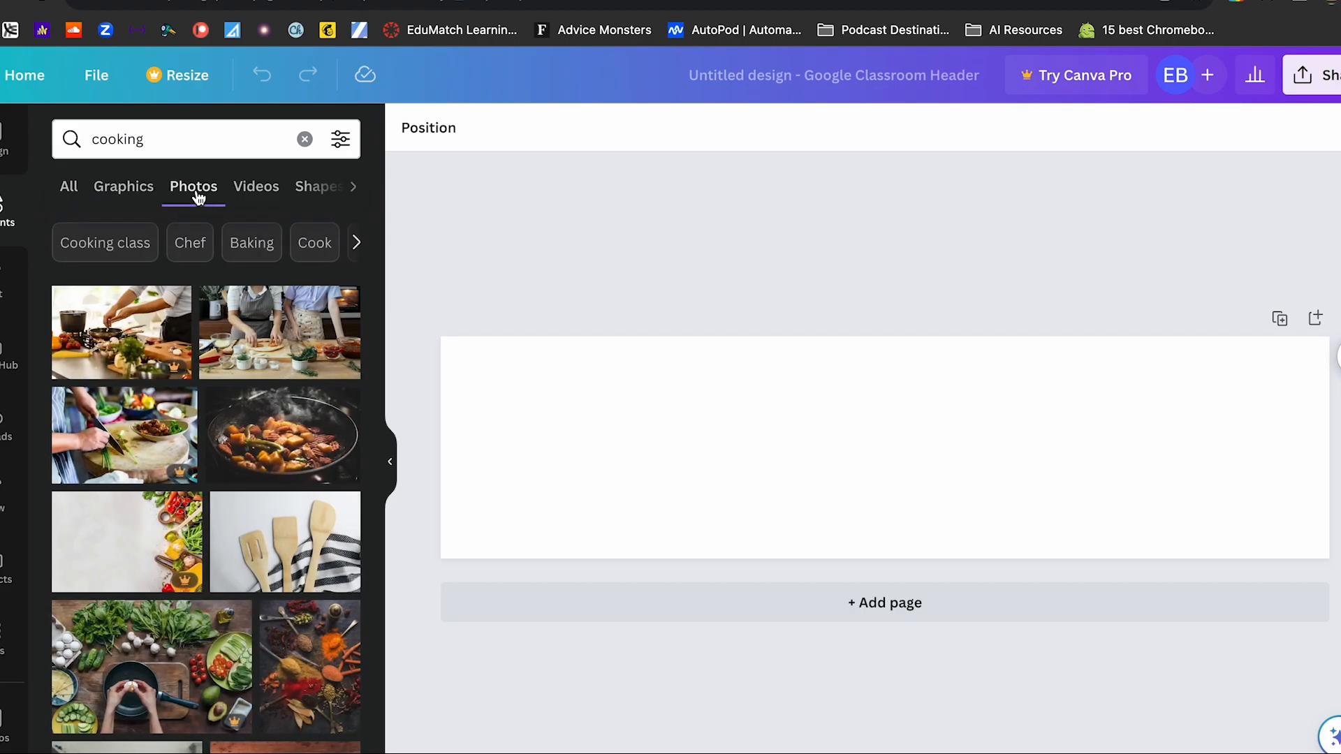
left_click(292, 429)
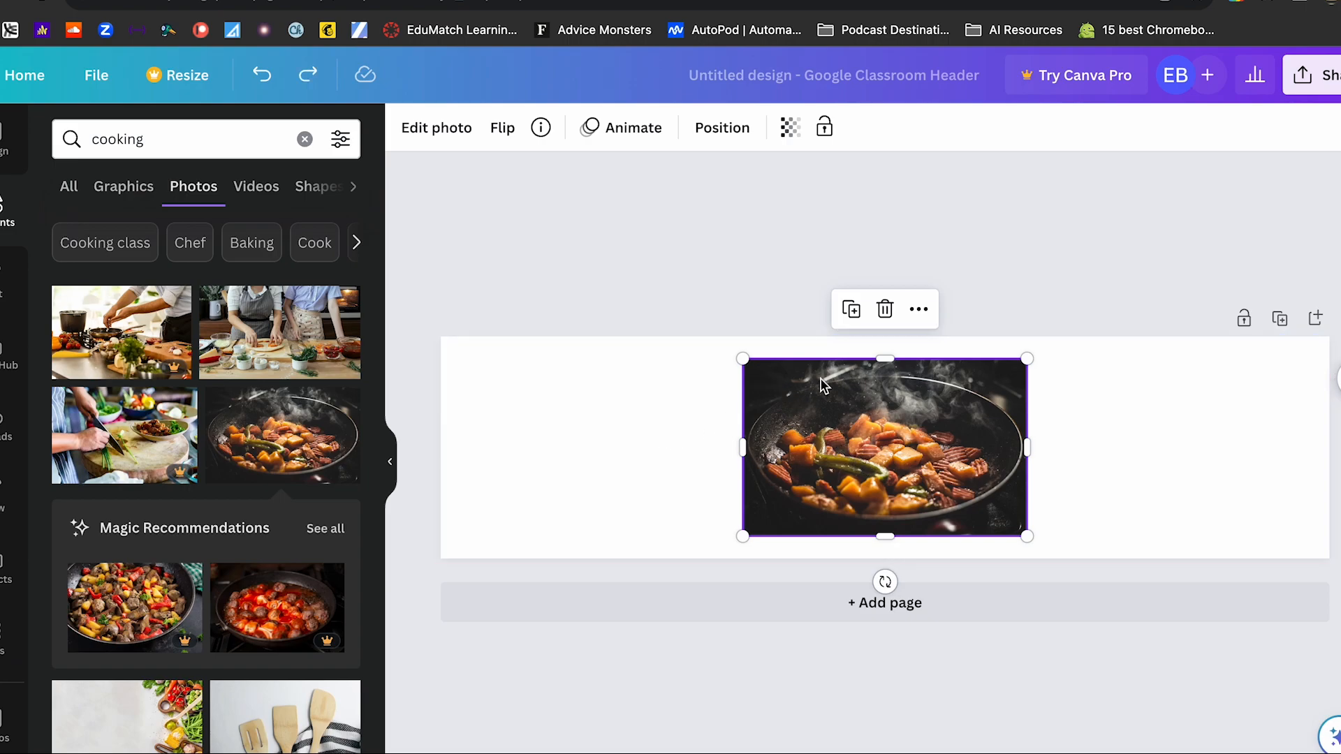
left_click_drag(742, 359, 410, 216)
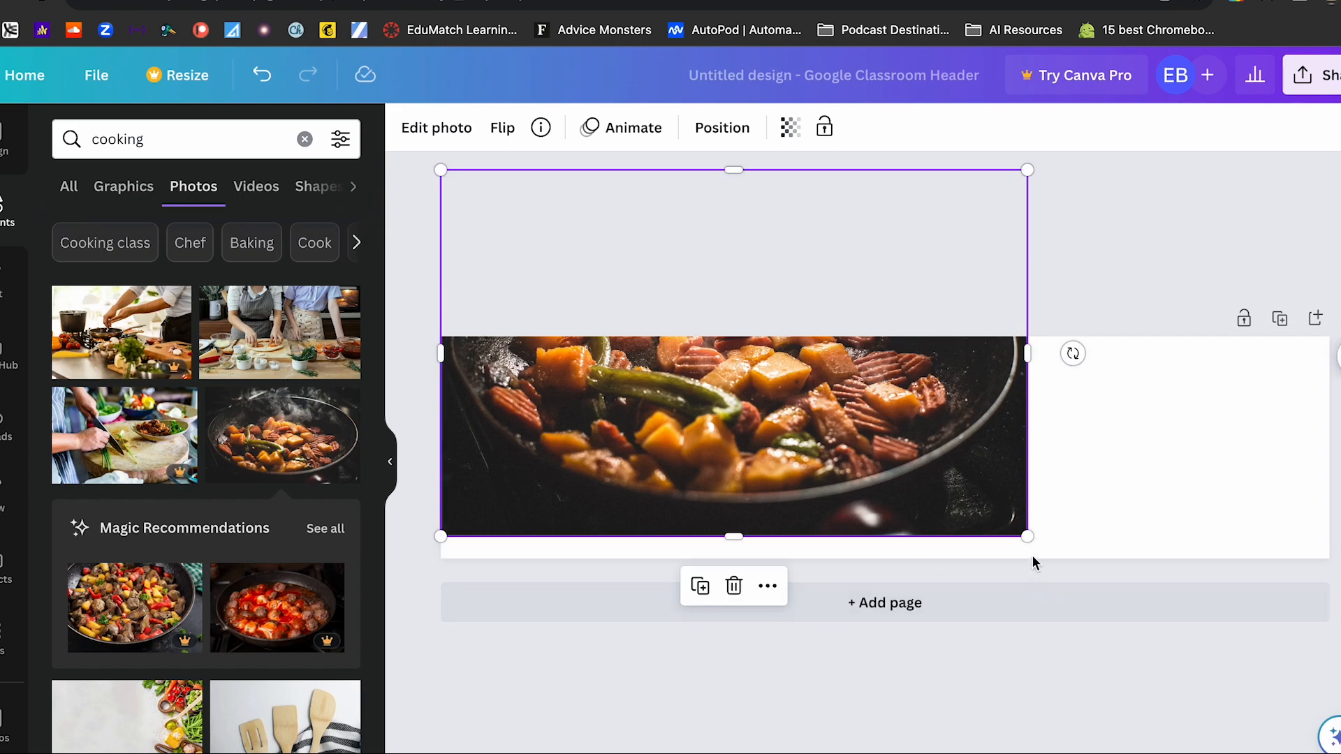
left_click_drag(1025, 536, 1335, 708)
mouse_move(1260, 480)
left_mouse_down()
mouse_move(1256, 534)
mouse_move(1257, 442)
mouse_move(1255, 465)
left_mouse_up()
left_click(1337, 482)
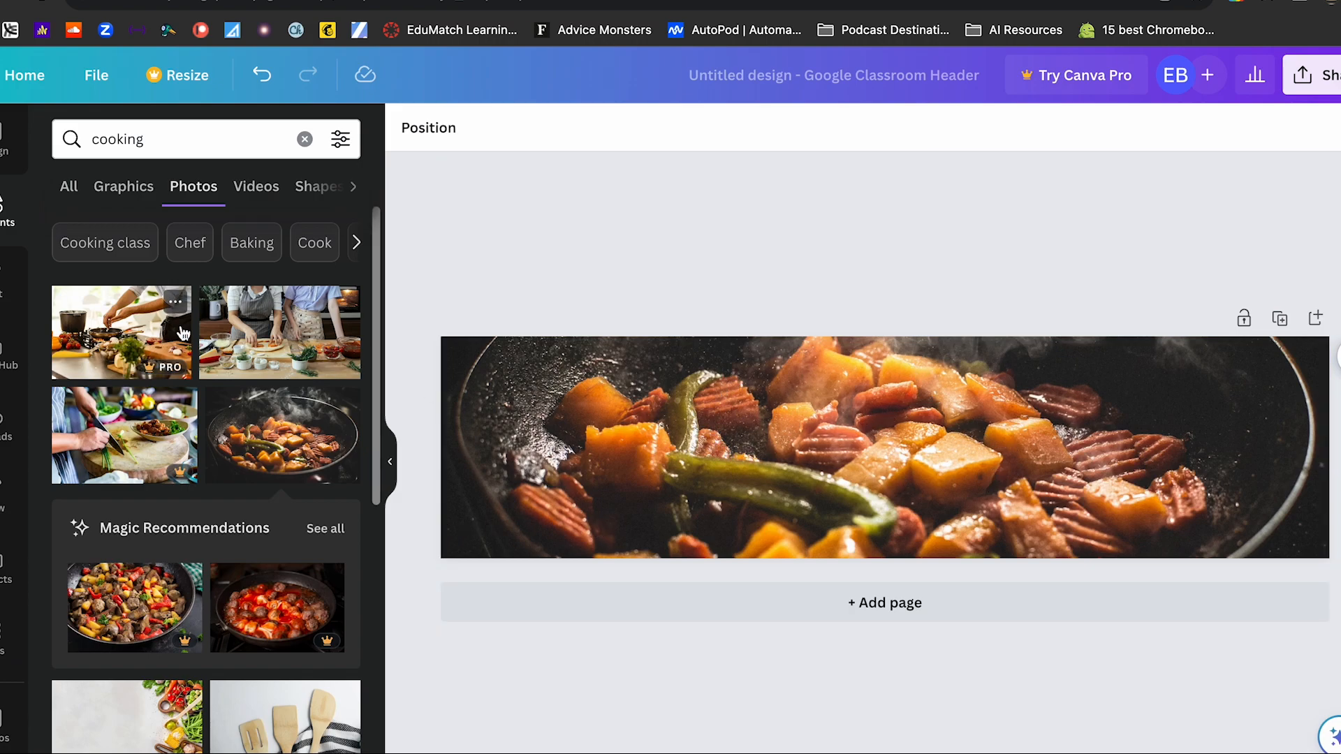
- Add a heading to the header and set its font to Bebas Neue
left_click(3, 289)
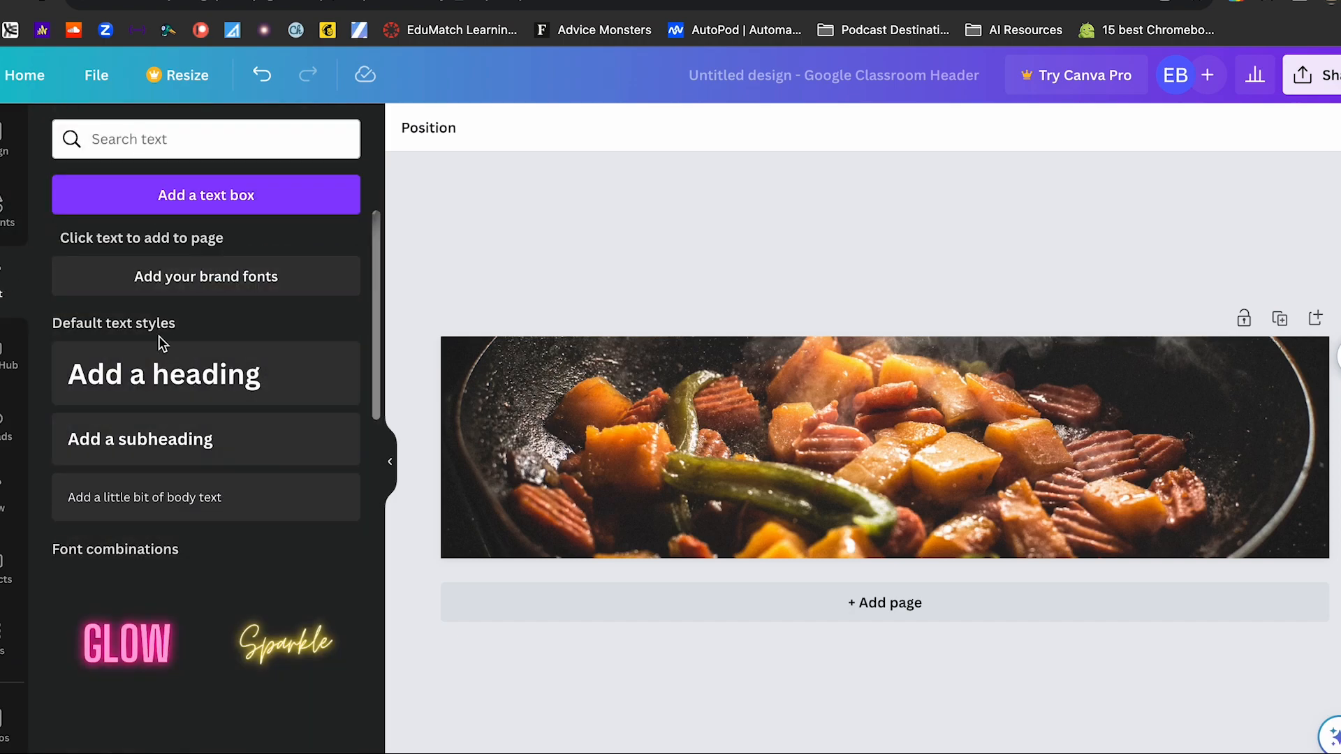
left_click(173, 379)
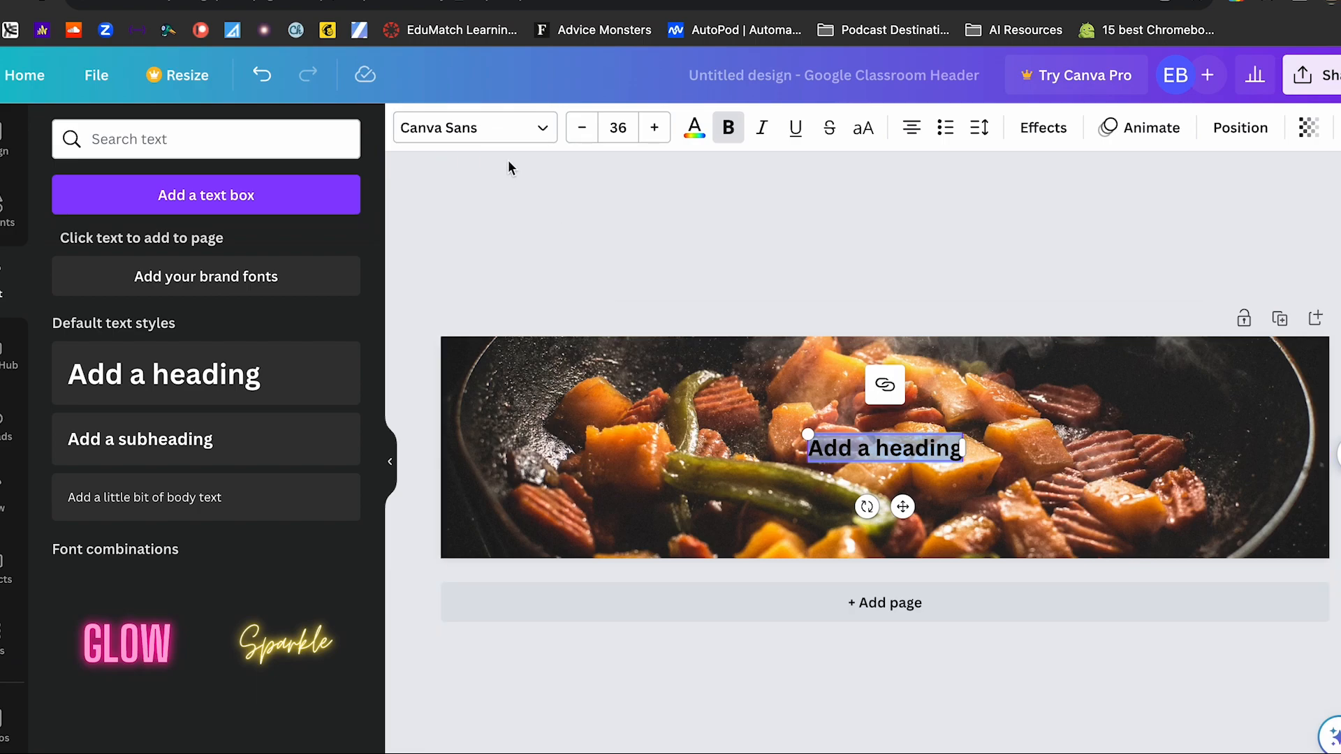
left_click(525, 130)
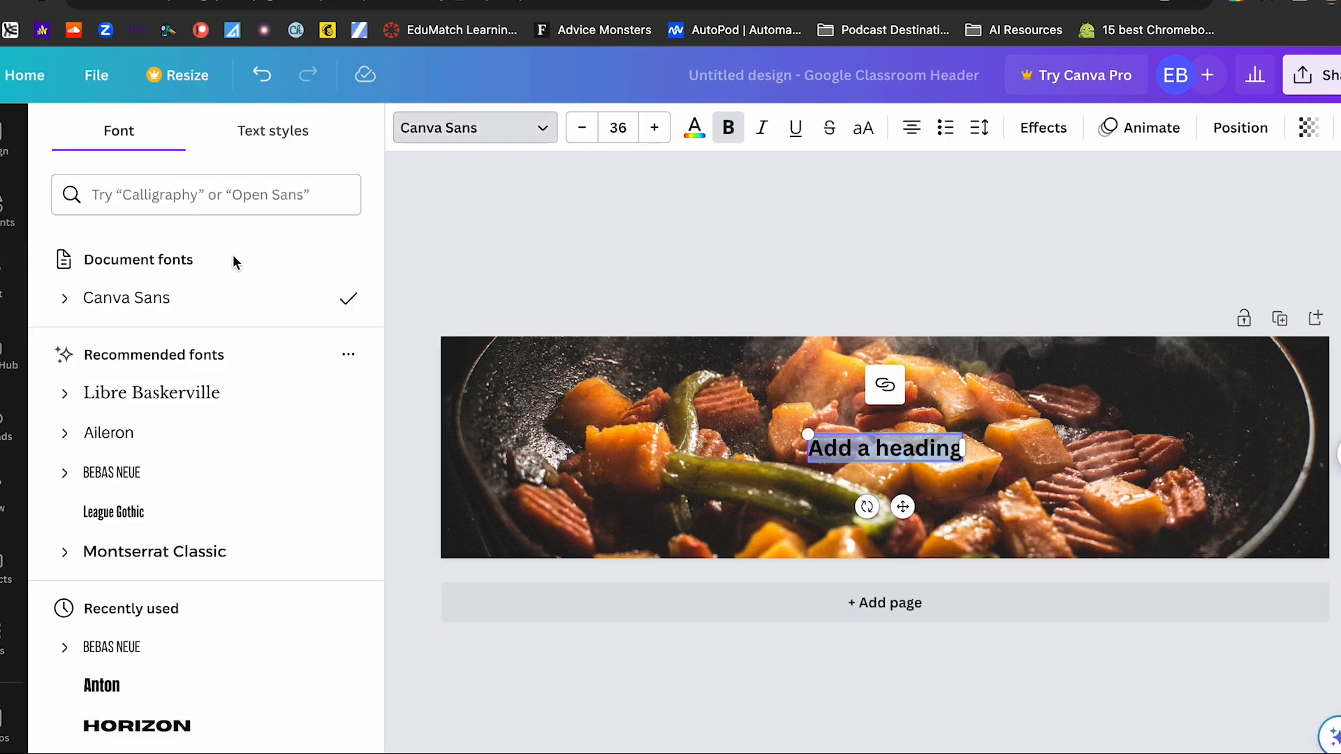
left_click(124, 473)
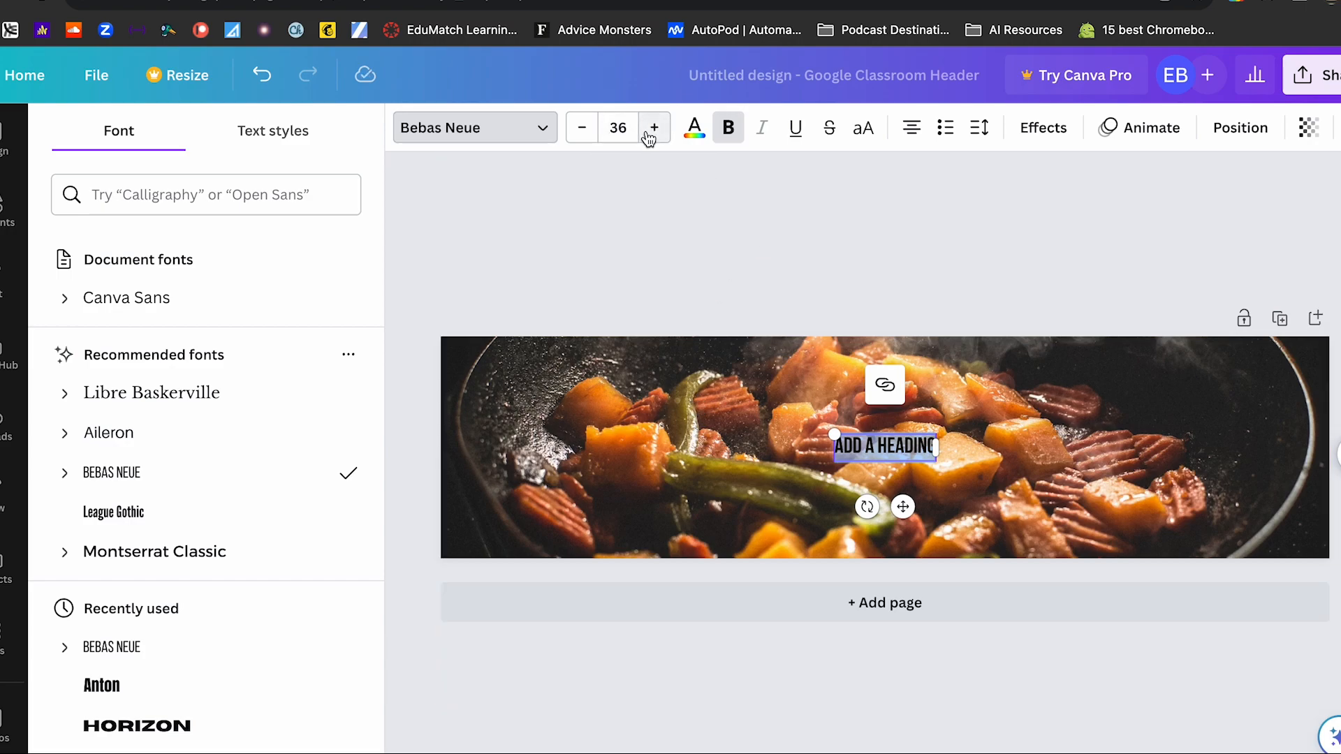
- Set the heading's font size to 80 and its text color to white #ffffff
left_click(621, 130)
type("80")
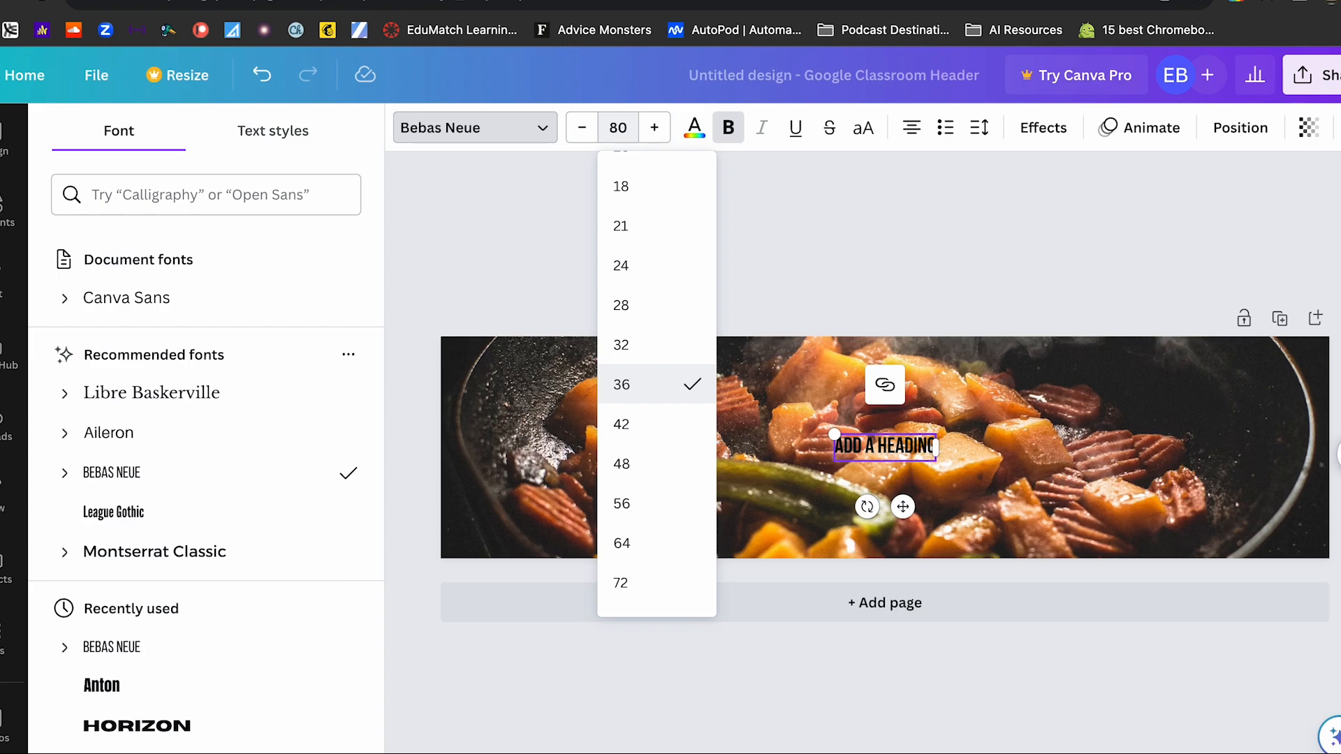
key("Return")
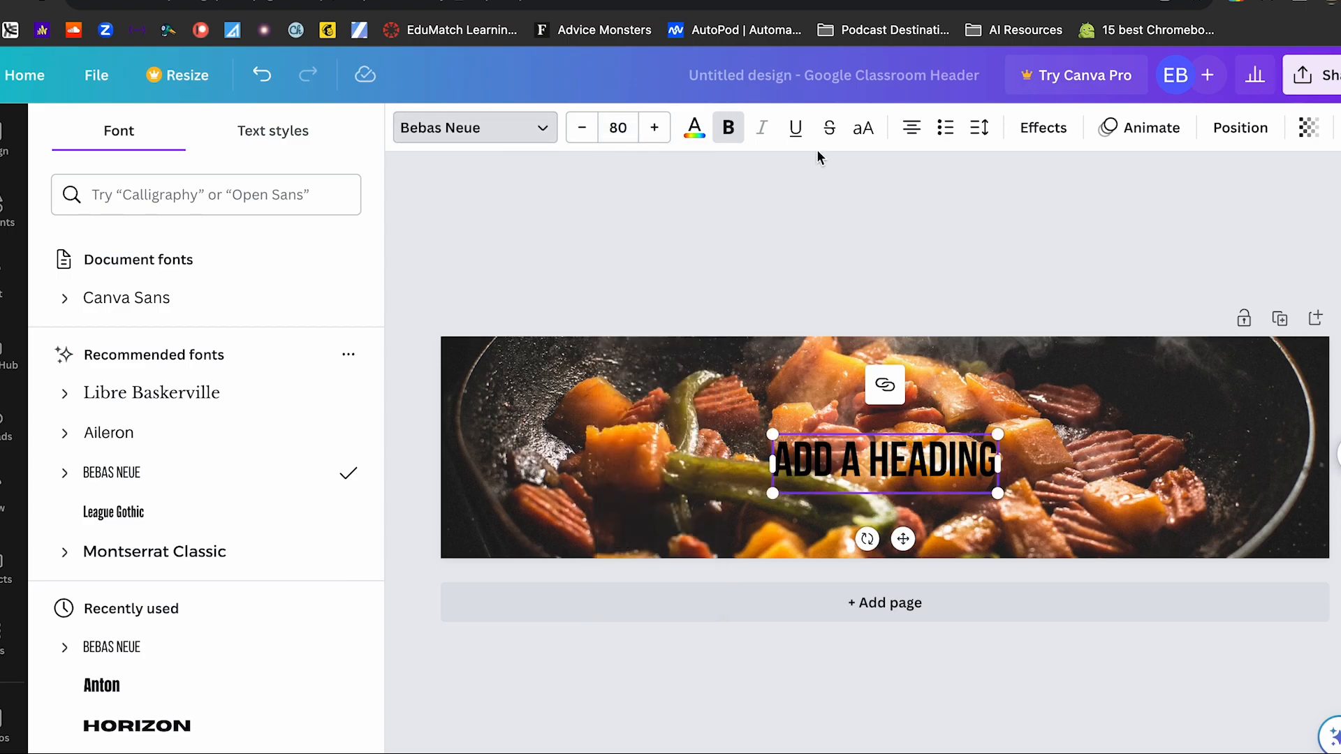
left_click(695, 132)
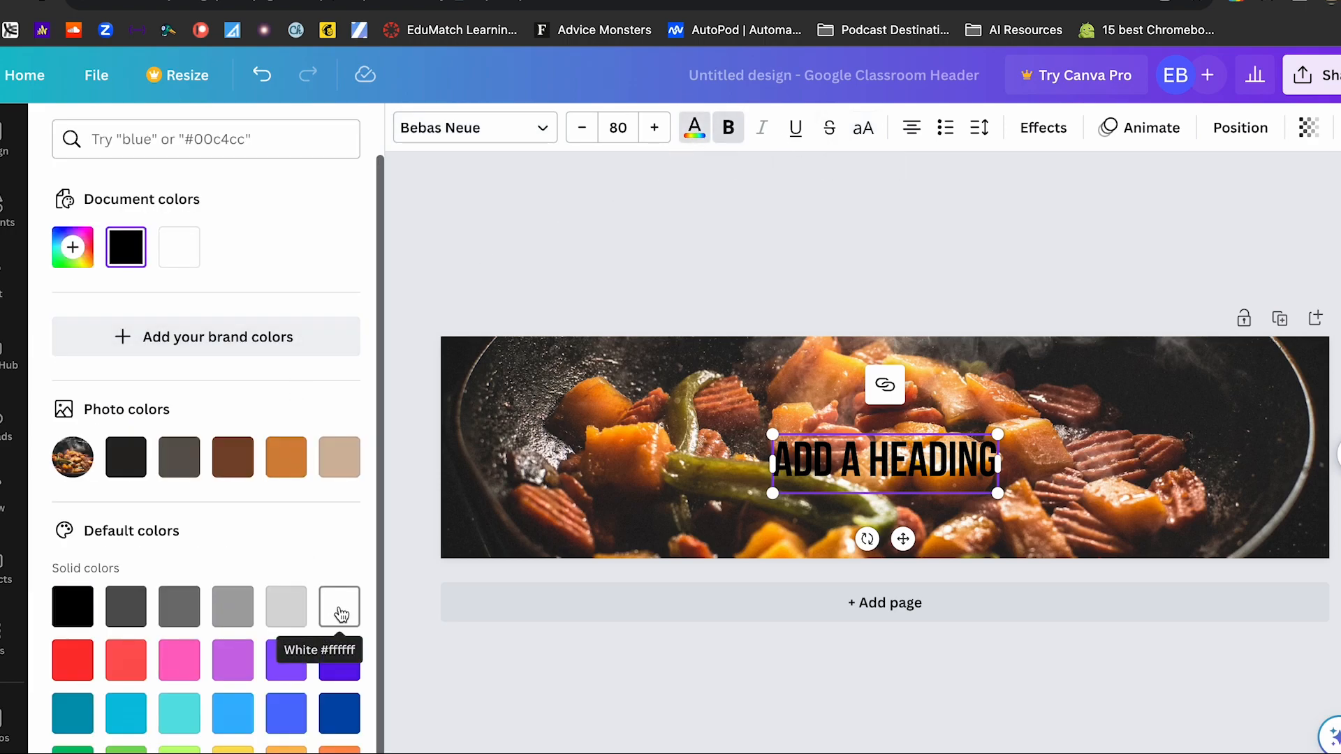
left_click(340, 613)
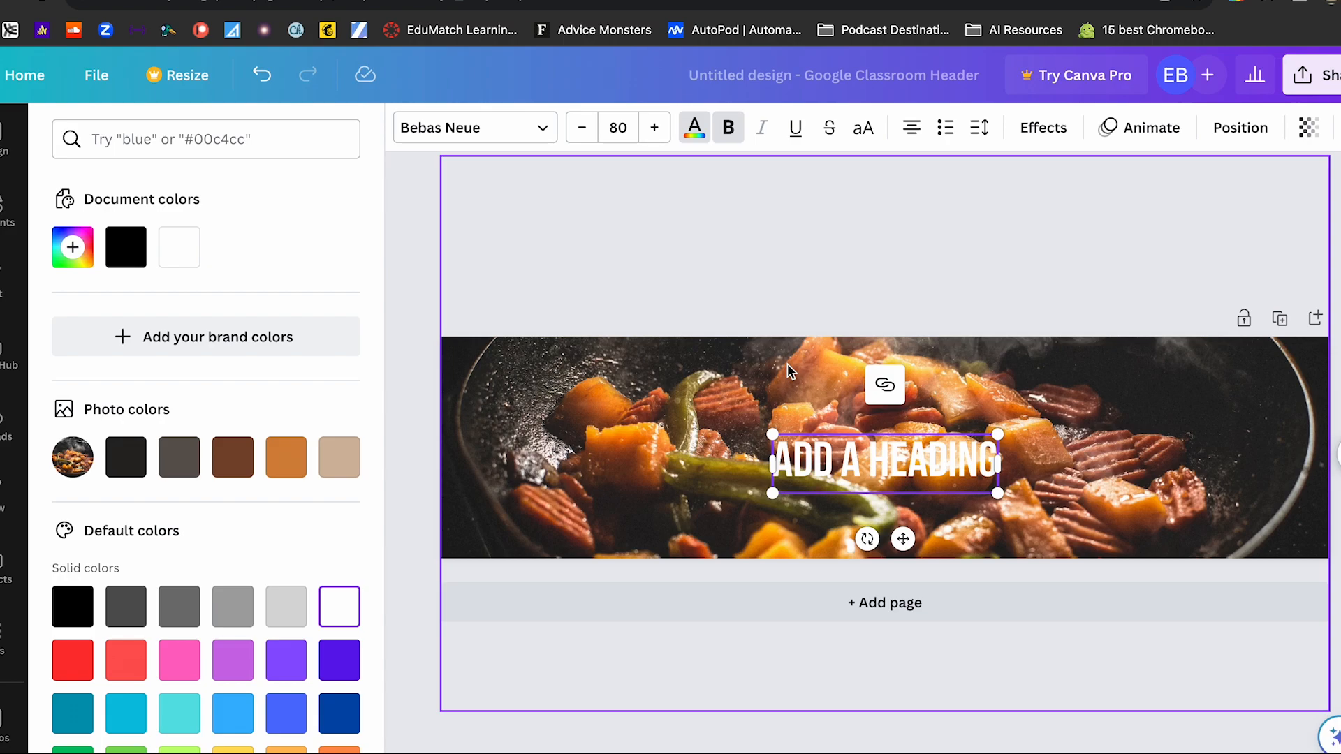
- Replace the heading text with the teacher's title and name in possessive form, with "CULINARY CLASS" on a second line
left_click(890, 464)
key("ctrl+a")
key("BackSpace")
type("MR. CARRILLO'S")
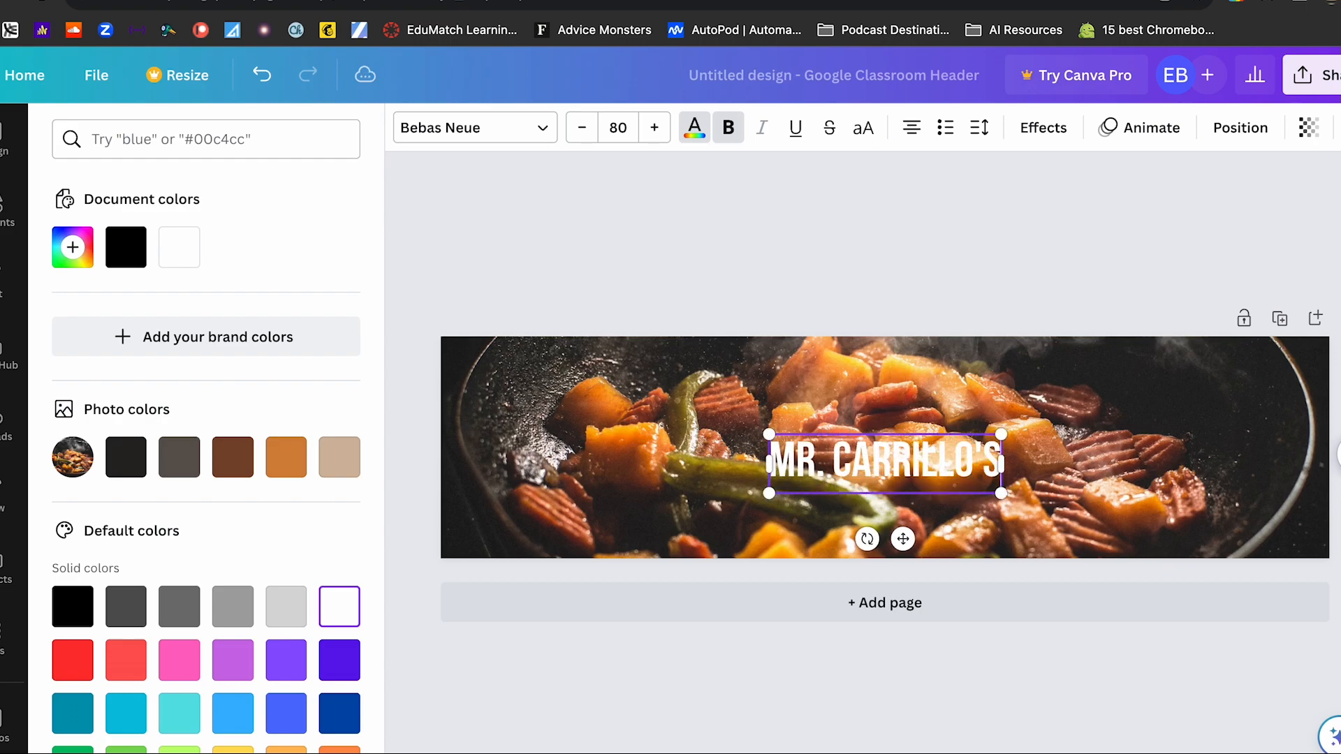
key("Return")
type("CUL")
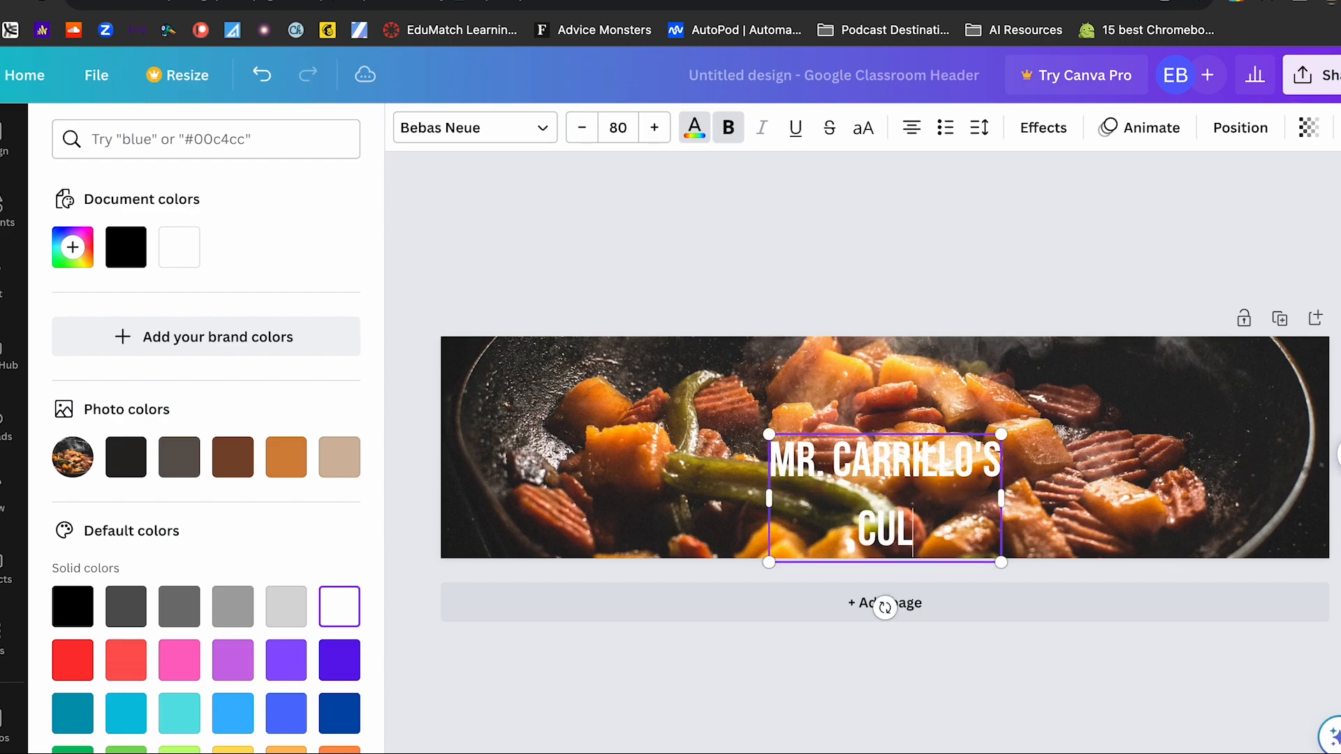
type("INARY CLASS")
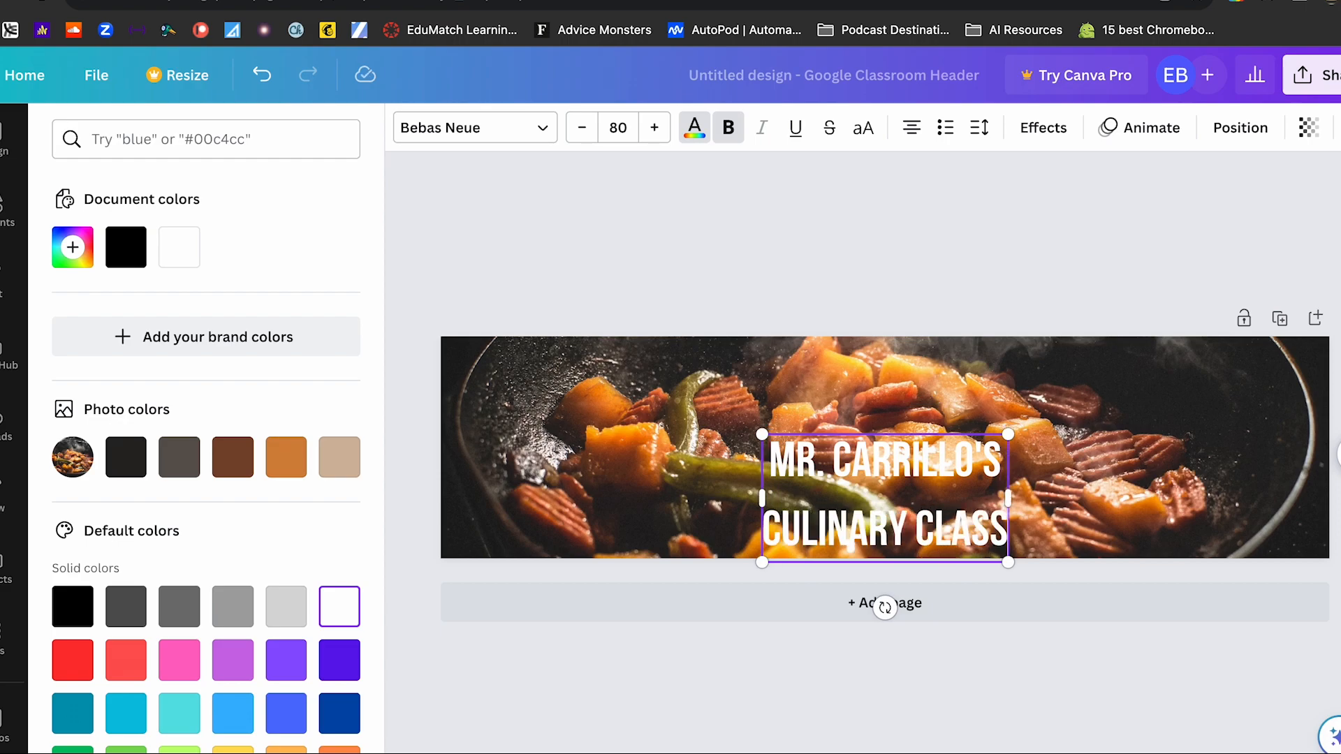
left_click(975, 273)
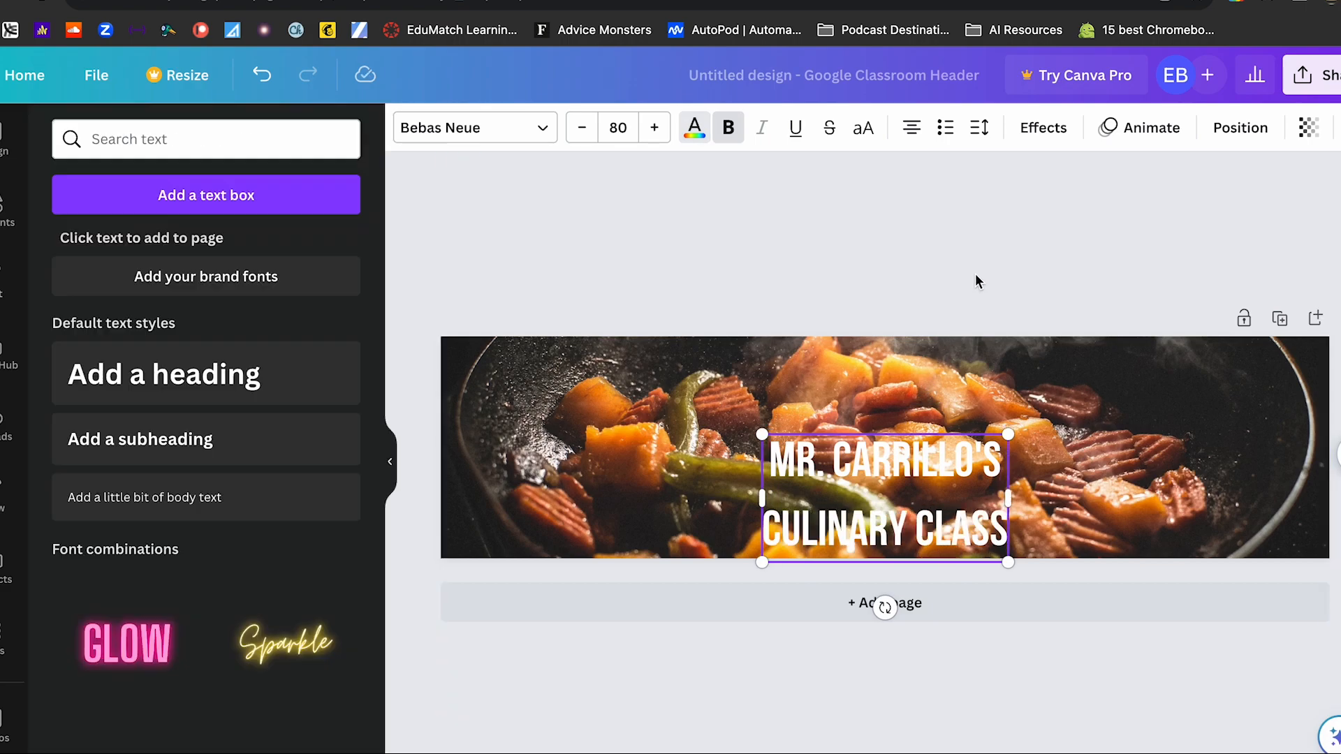
- Move the heading up, enlarge it to a font size of about 116 and center it on the header
left_click(902, 459)
left_click_drag(901, 434, 898, 383)
left_click_drag(762, 384, 688, 361)
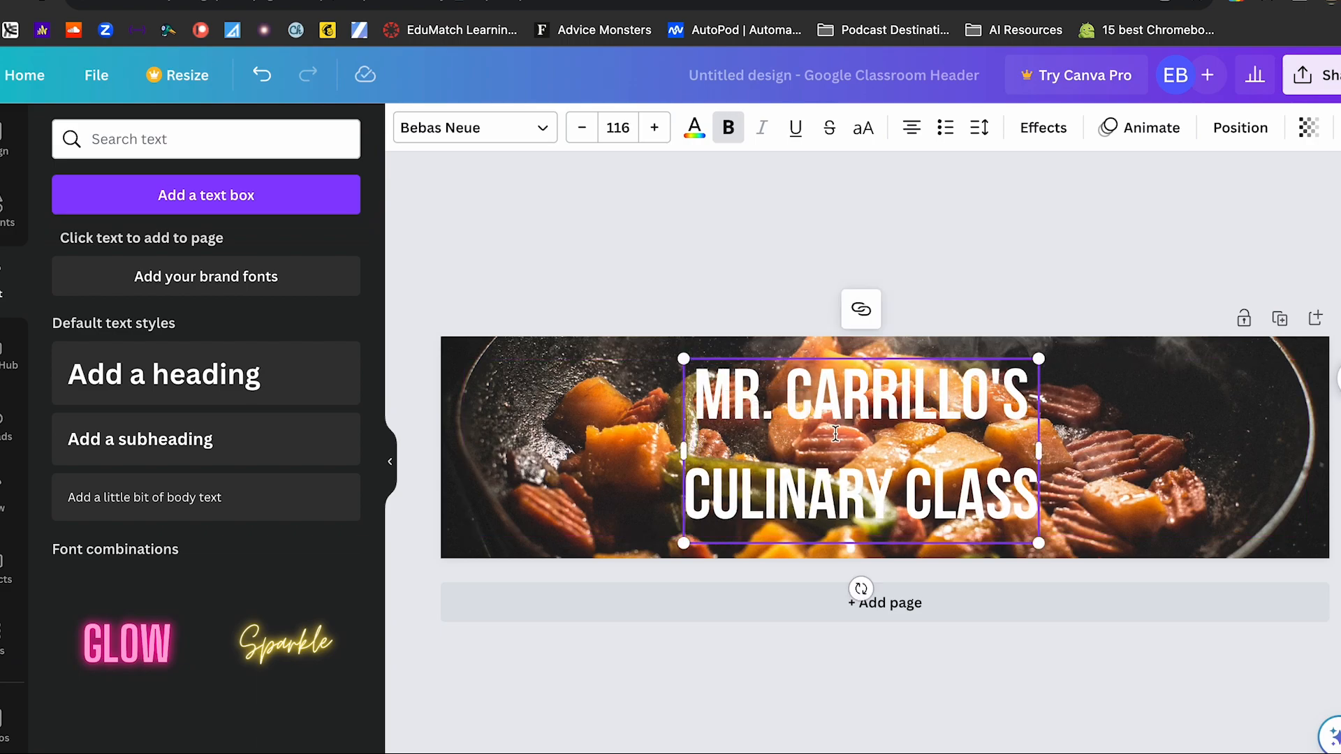
left_click(1003, 273)
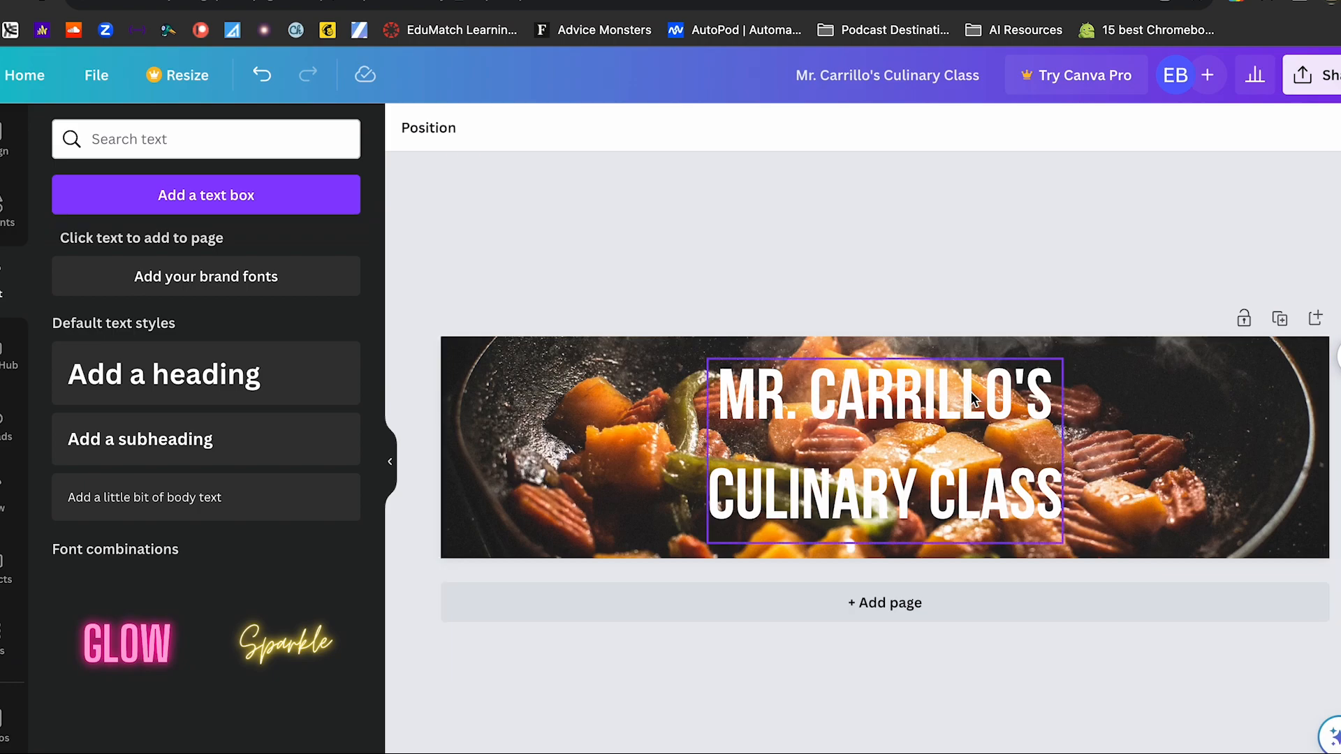
- Make the background stir-fry photo slightly transparent so that it looks faded behind the heading
left_click(1261, 441)
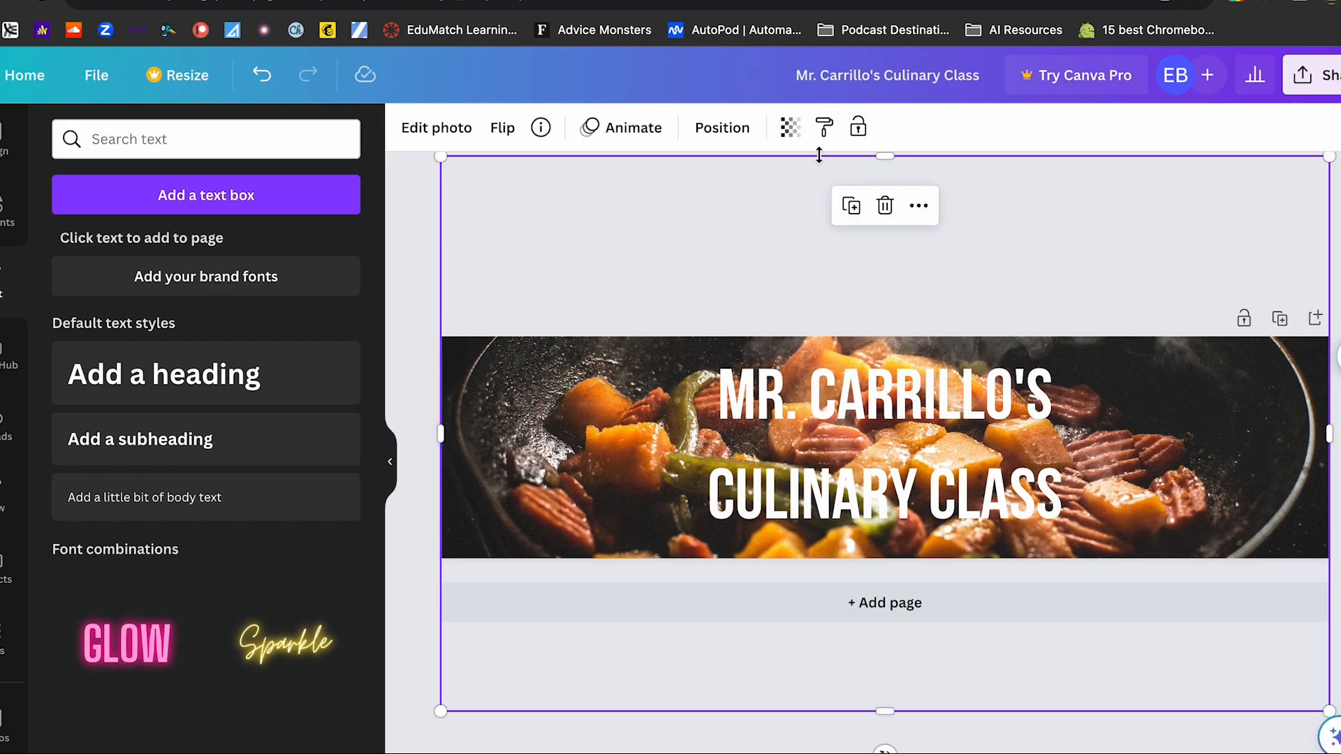
left_click(790, 128)
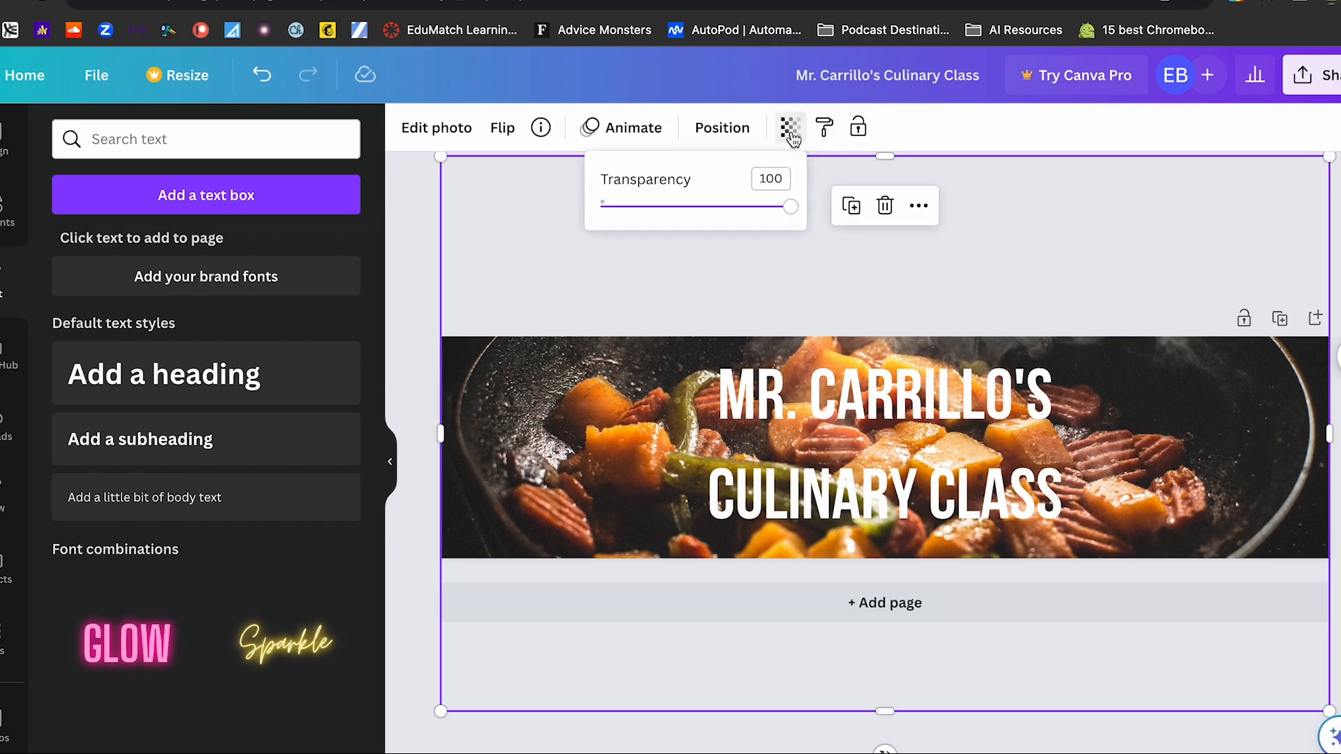
left_click_drag(790, 207, 733, 217)
left_click(1058, 128)
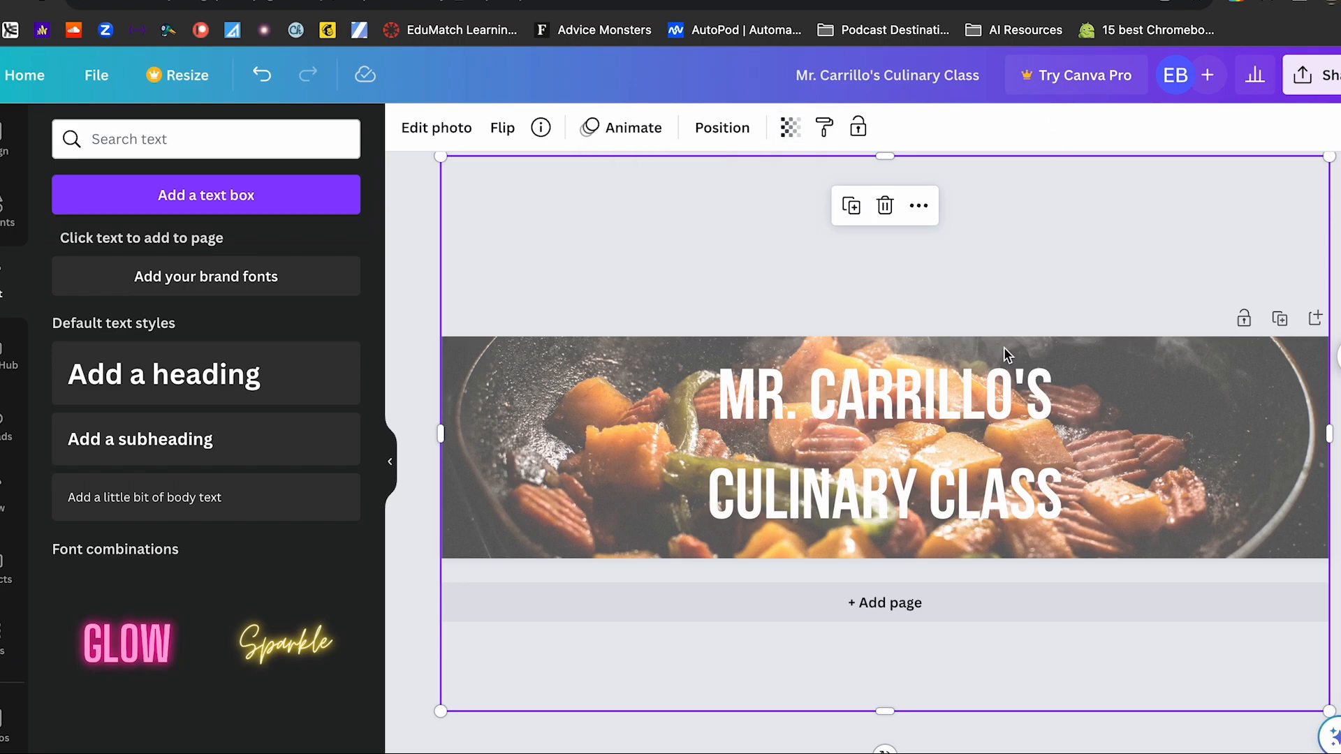
- Test several text colors on the heading, including brown, gray, pink and dark blue, and settle on #282524 from the photo colors
left_click(999, 391)
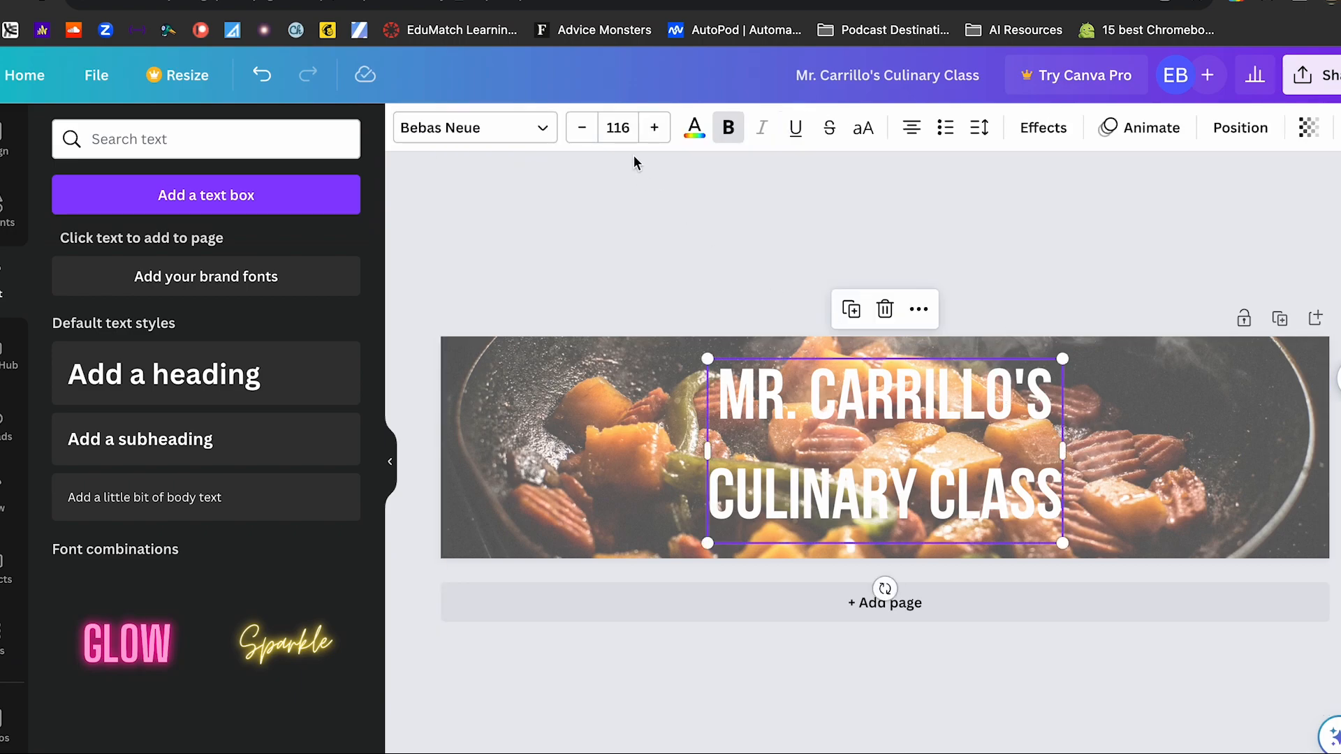
left_click(694, 128)
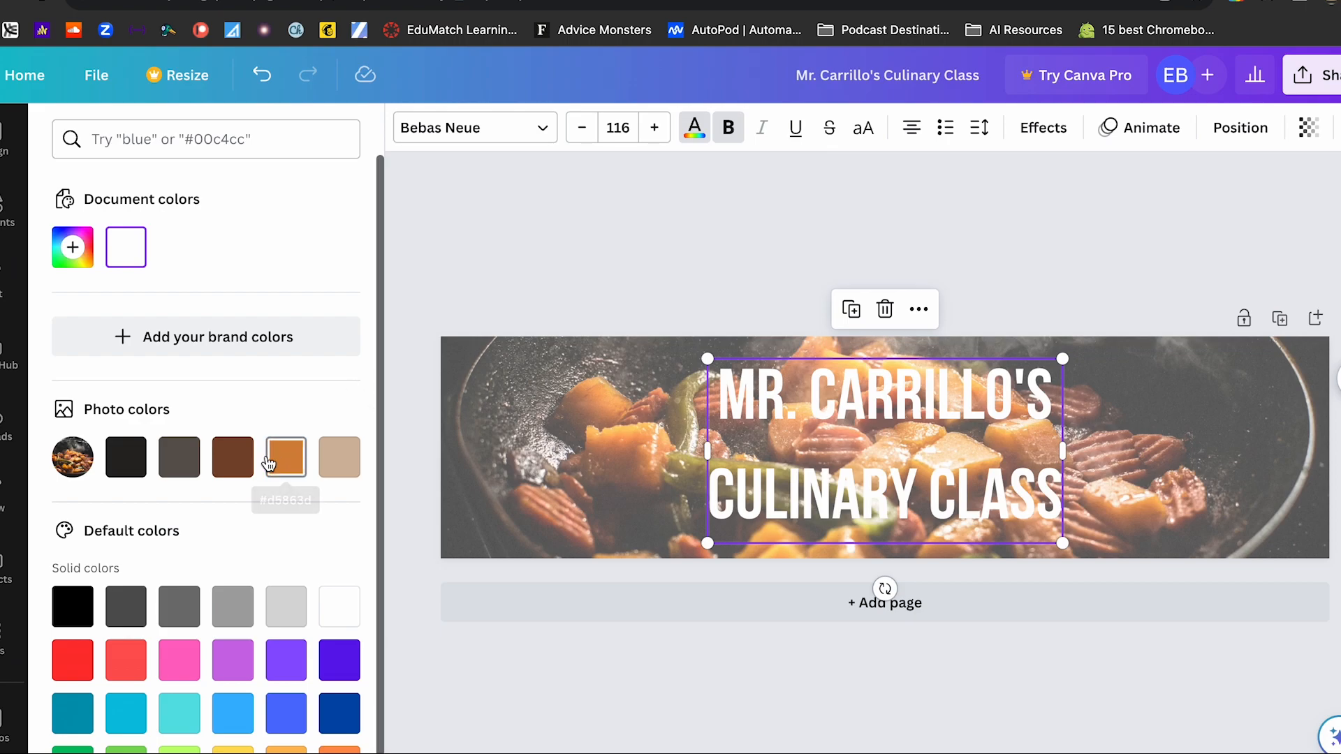
left_click(242, 465)
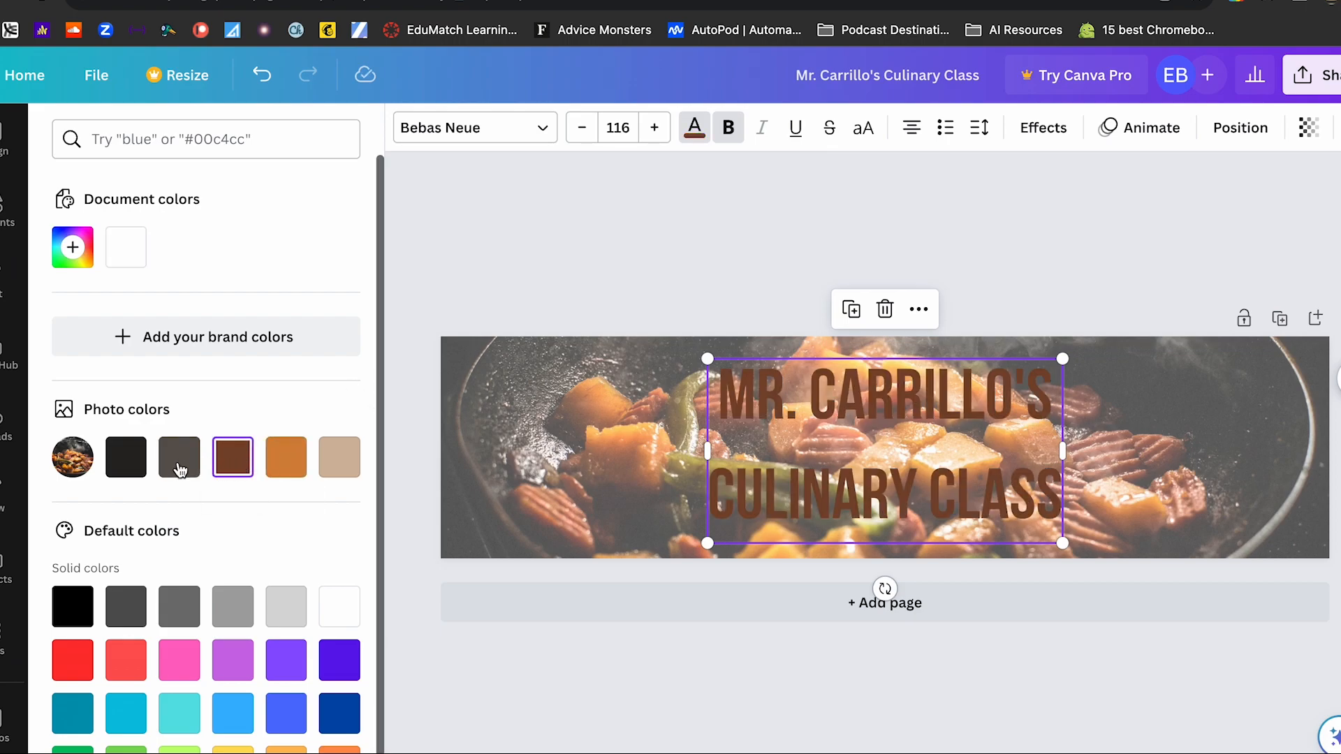
left_click(134, 472)
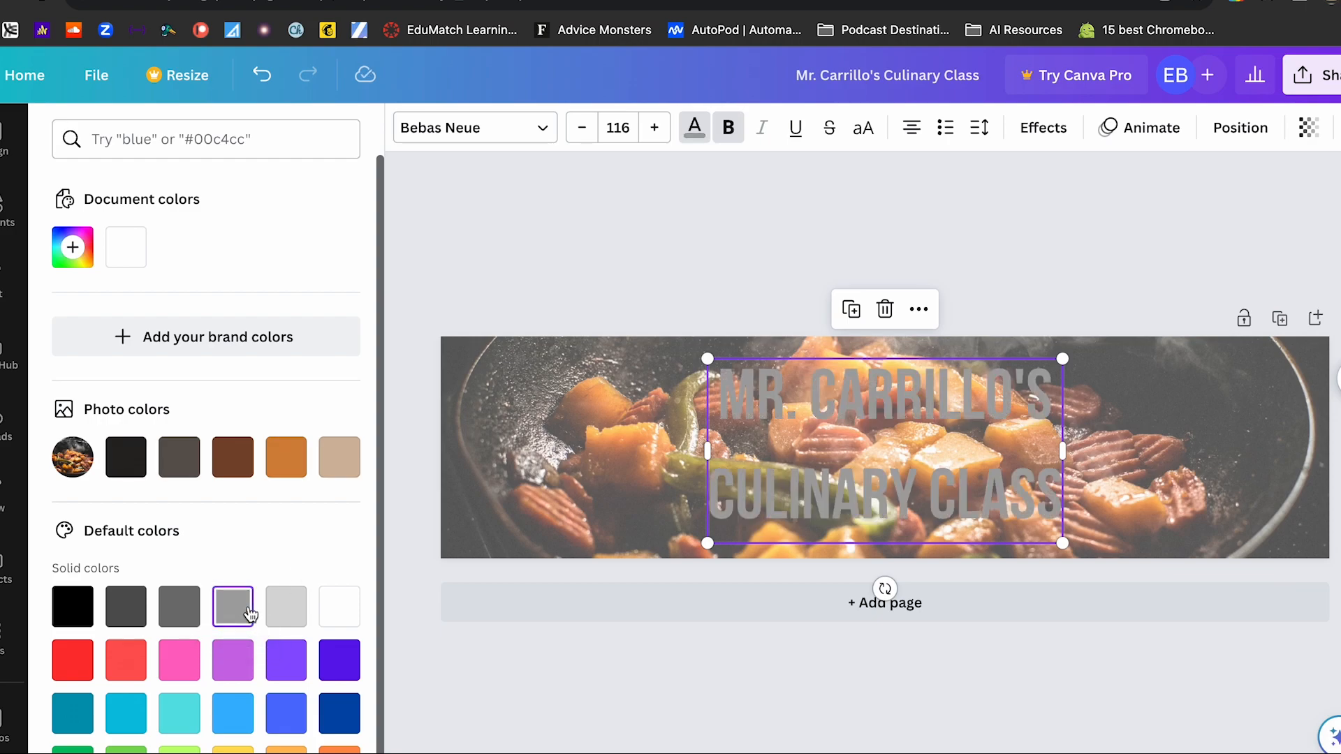
left_click(179, 609)
left_click(185, 672)
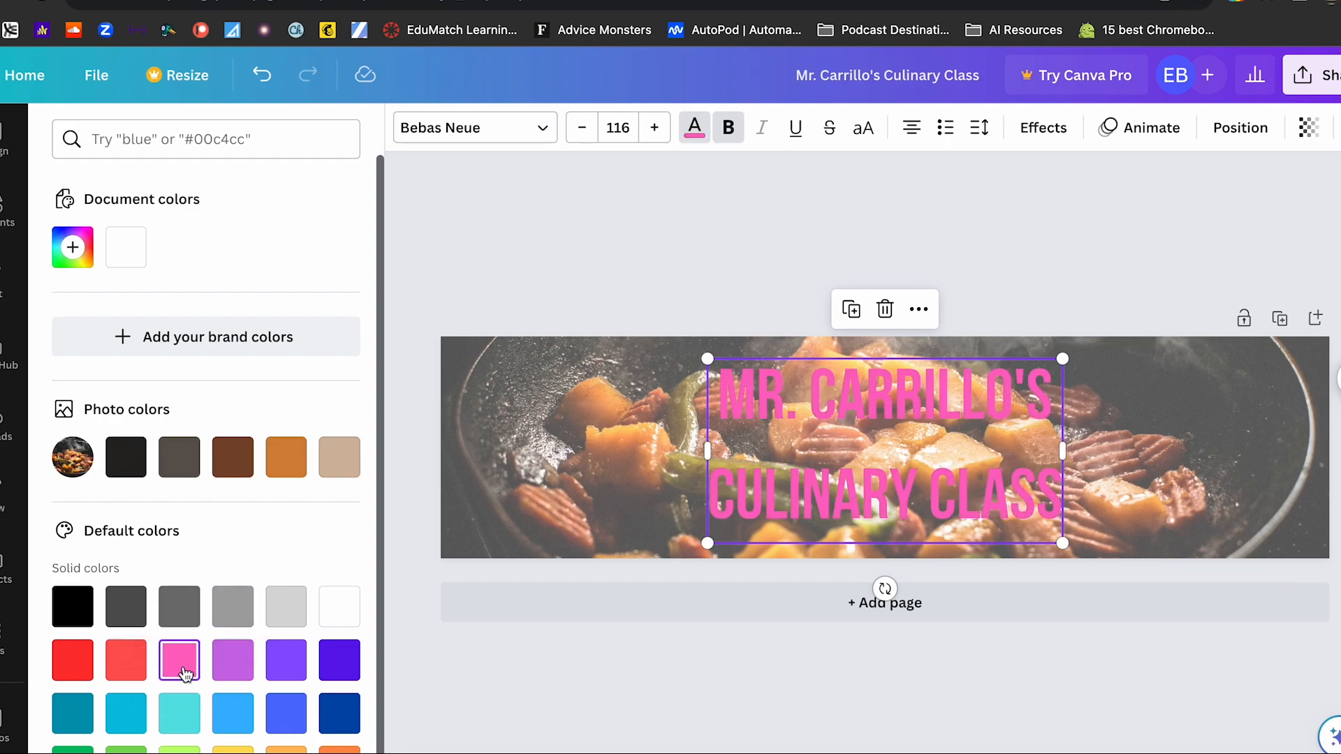
left_click(327, 666)
left_click(338, 716)
scroll(338, 719, "down", 1)
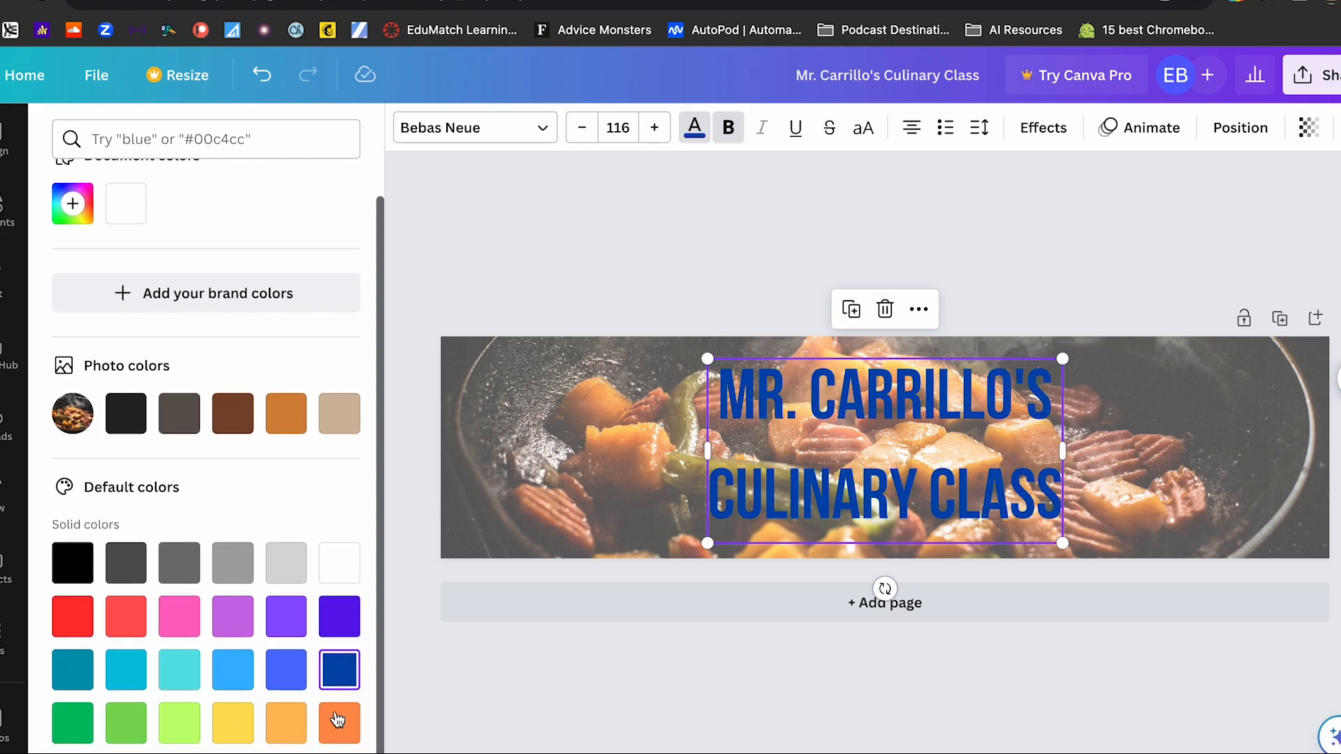
left_click(130, 428)
left_click(591, 249)
left_click(1072, 247)
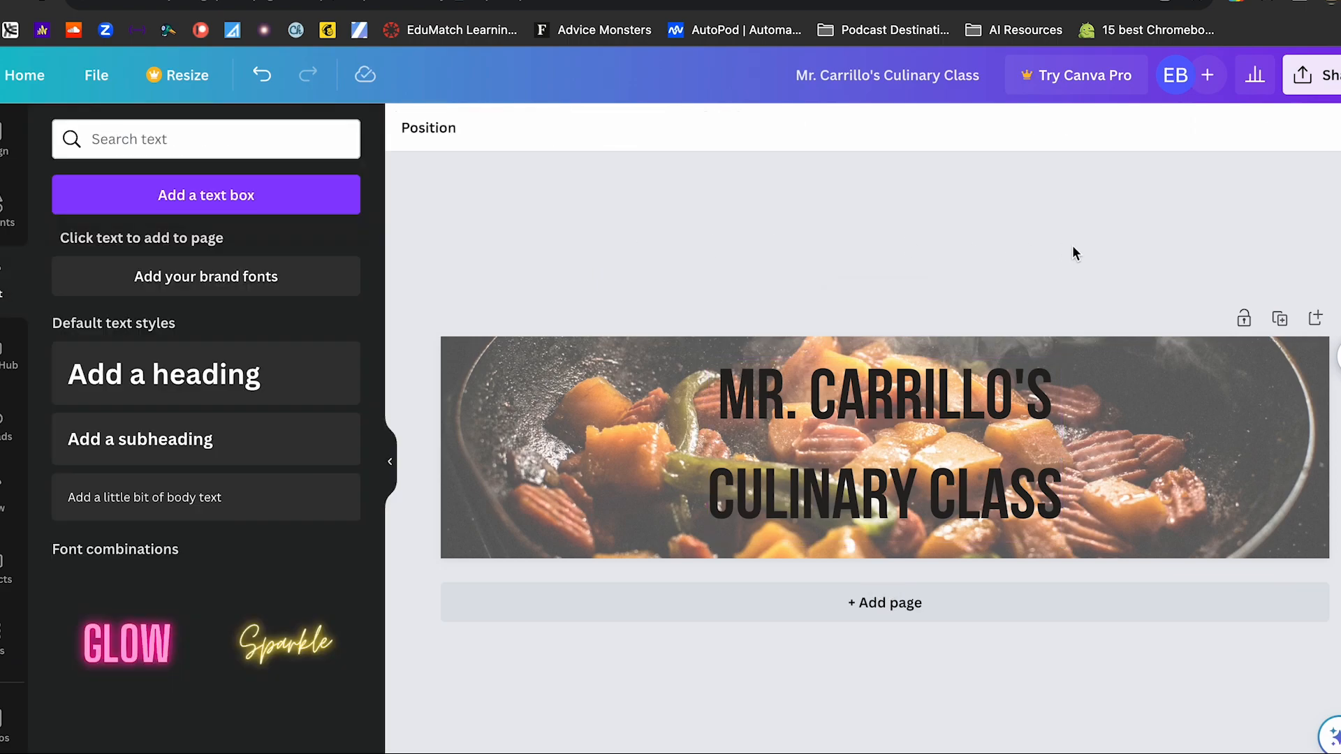
- Try the Shadow and Lift effects on the heading text and settle on the Outline effect at thickness 50
left_click(991, 407)
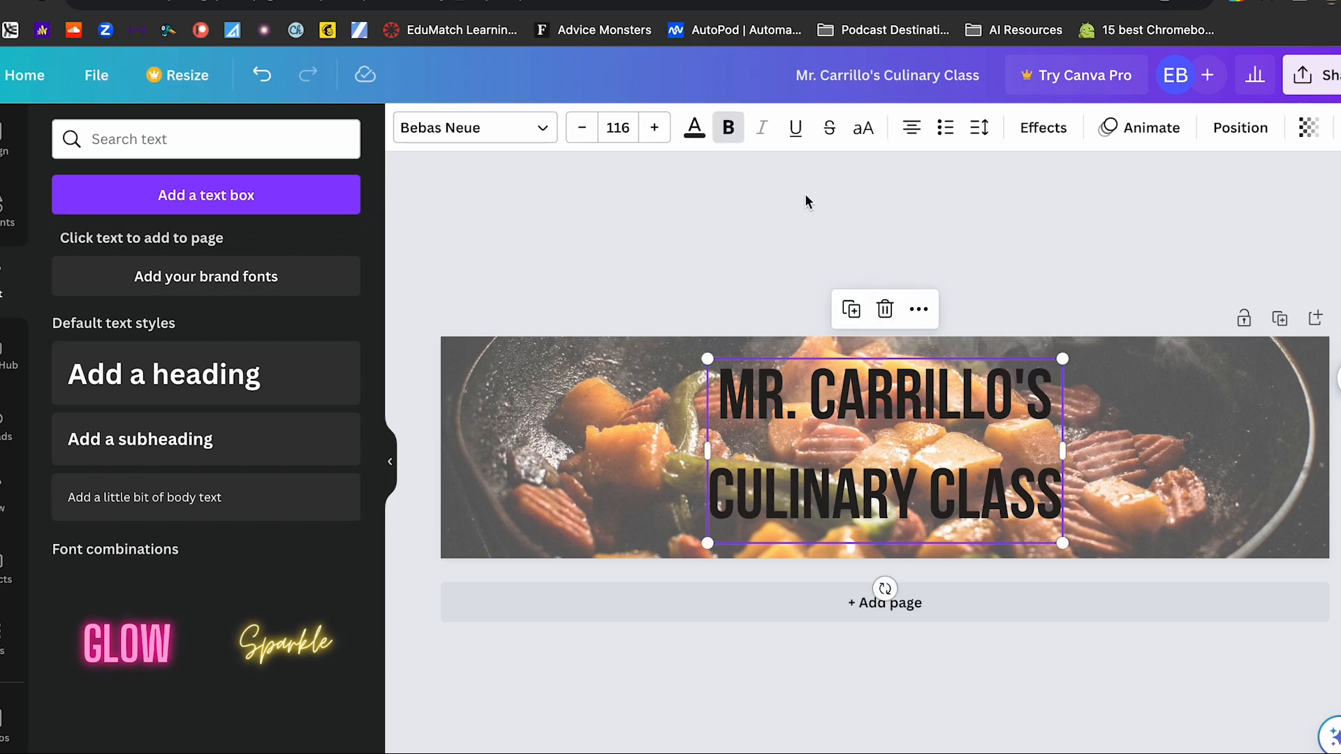
left_click(1045, 132)
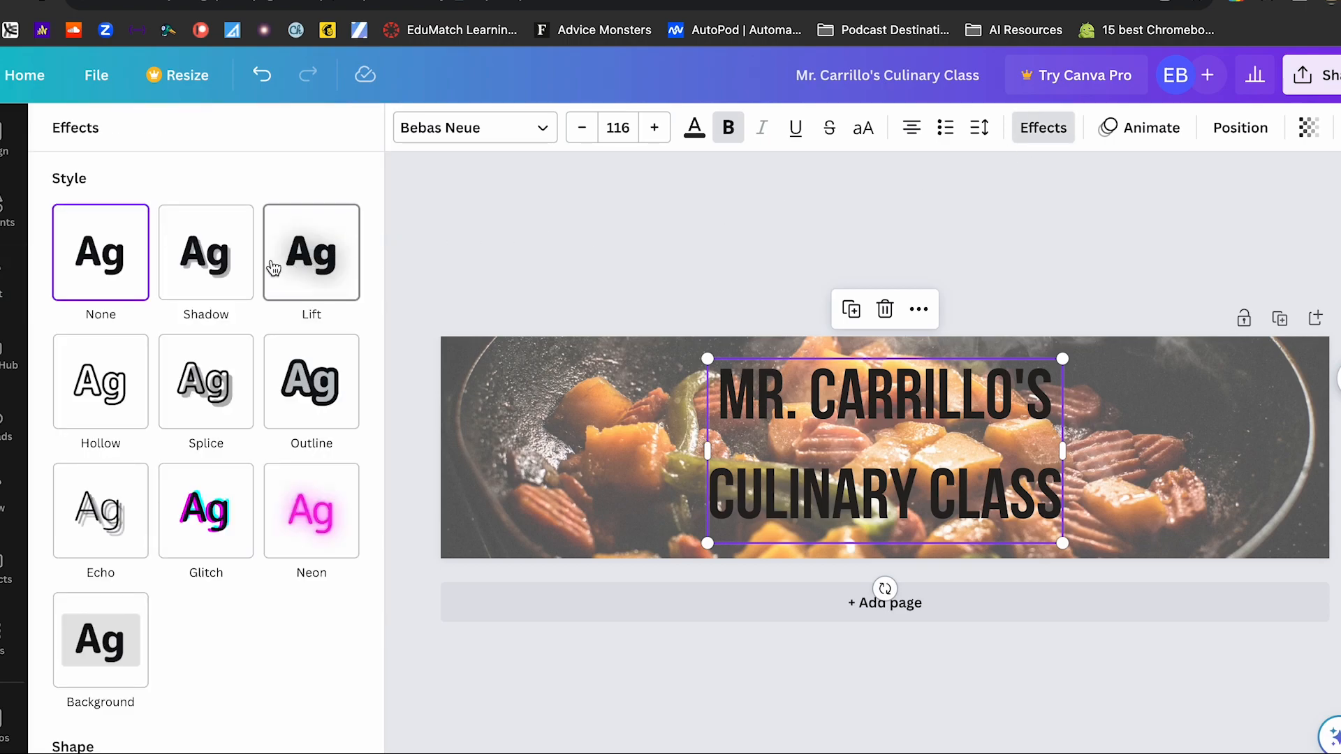
left_click(215, 258)
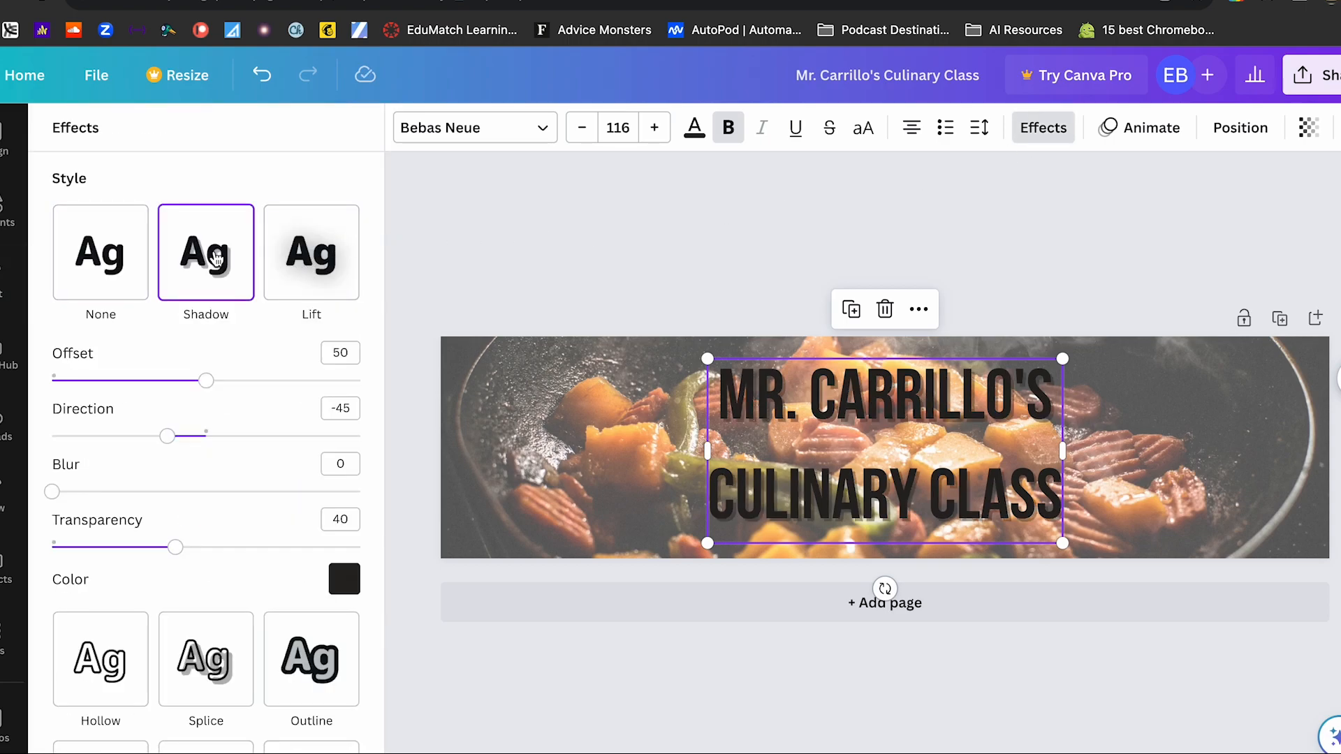
left_click(324, 258)
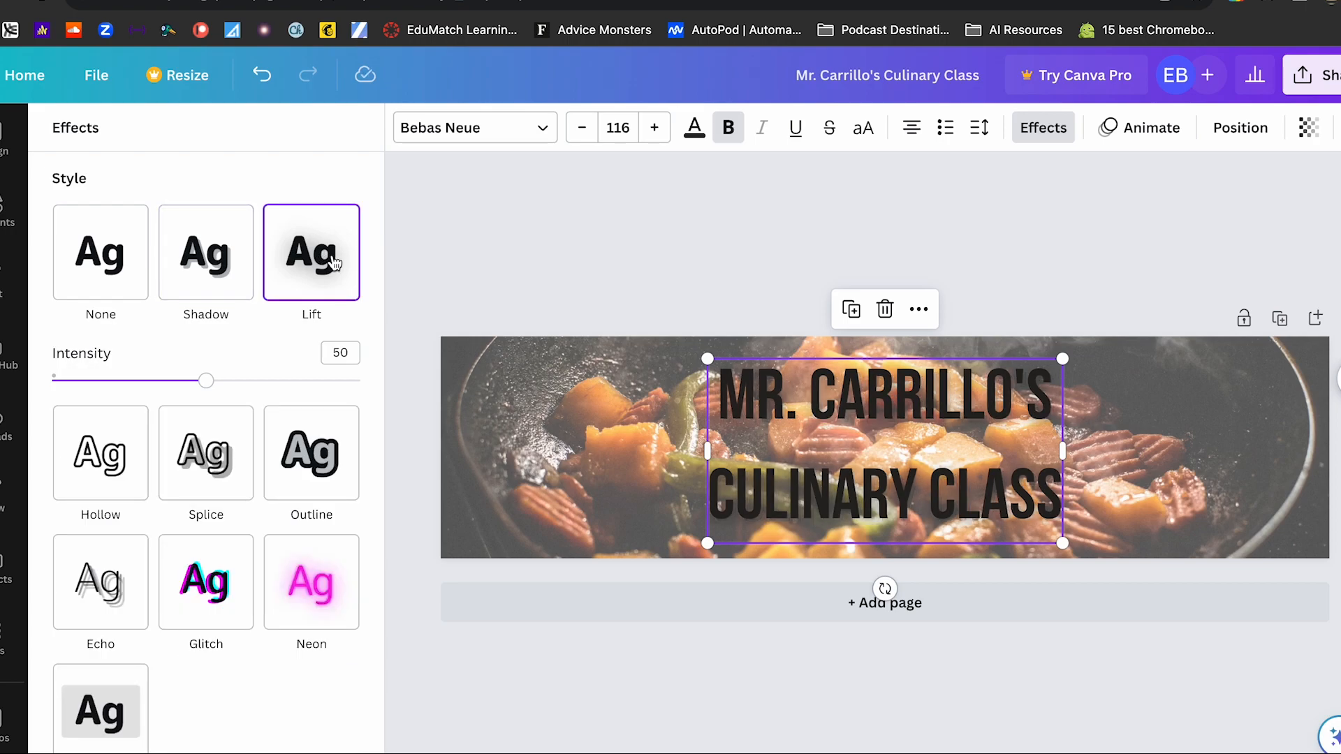
left_click(313, 466)
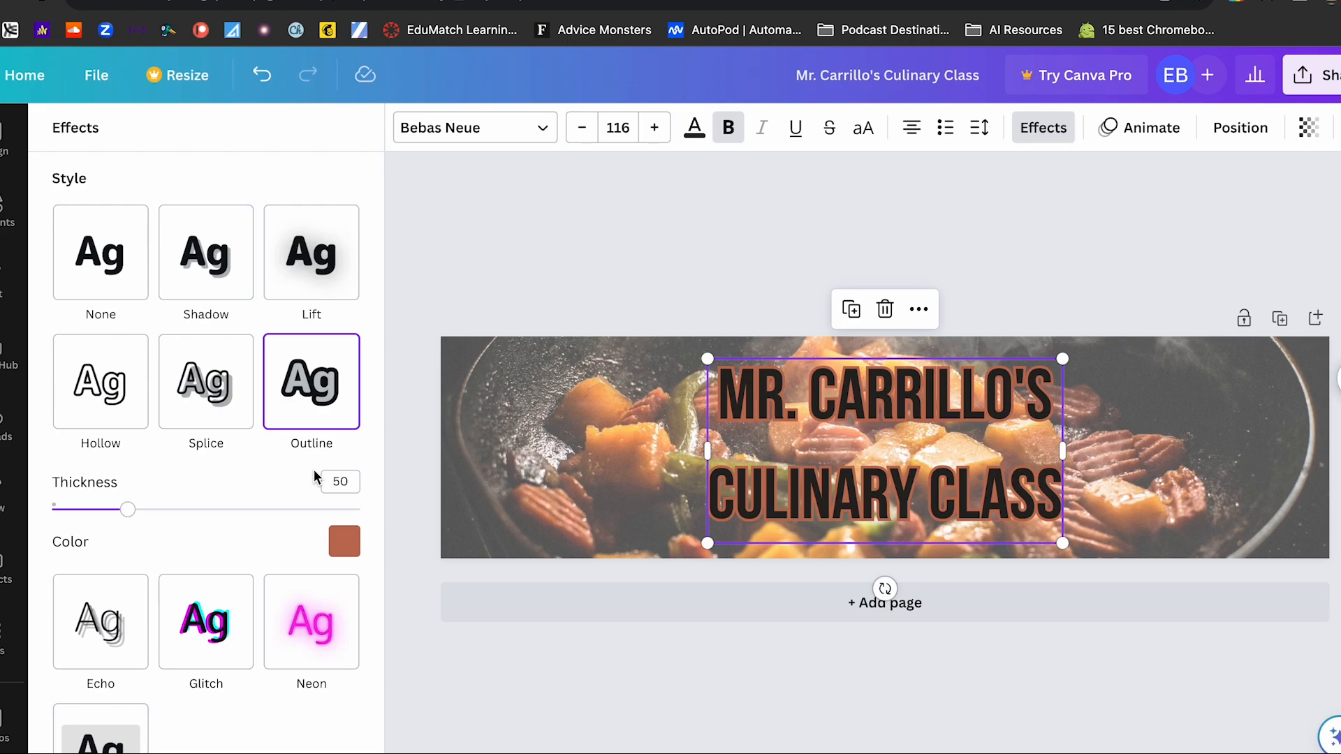
left_click(514, 276)
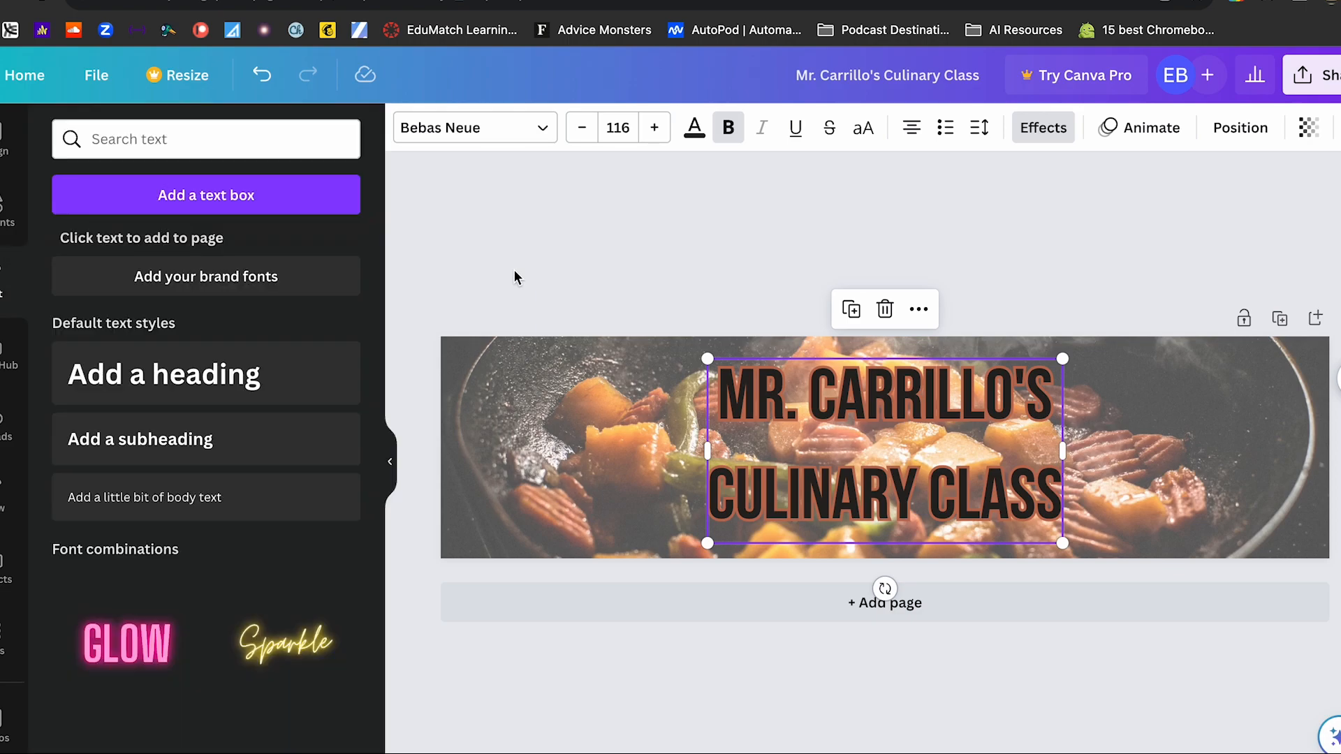
left_click(693, 238)
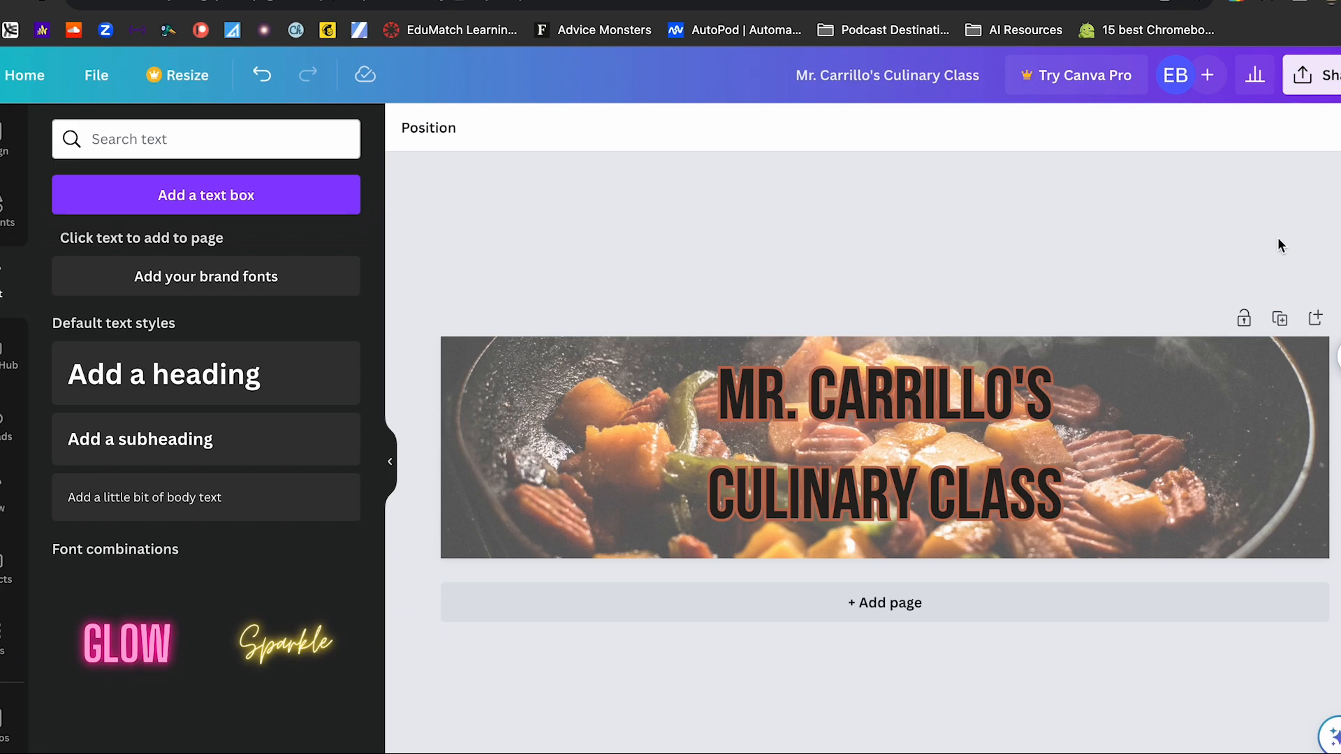
- Copy the peeking Bitmoji from the Bitmoji extension into the header, enlarge it and place it at the lower edge beside "CLASS"
left_click(1238, 3)
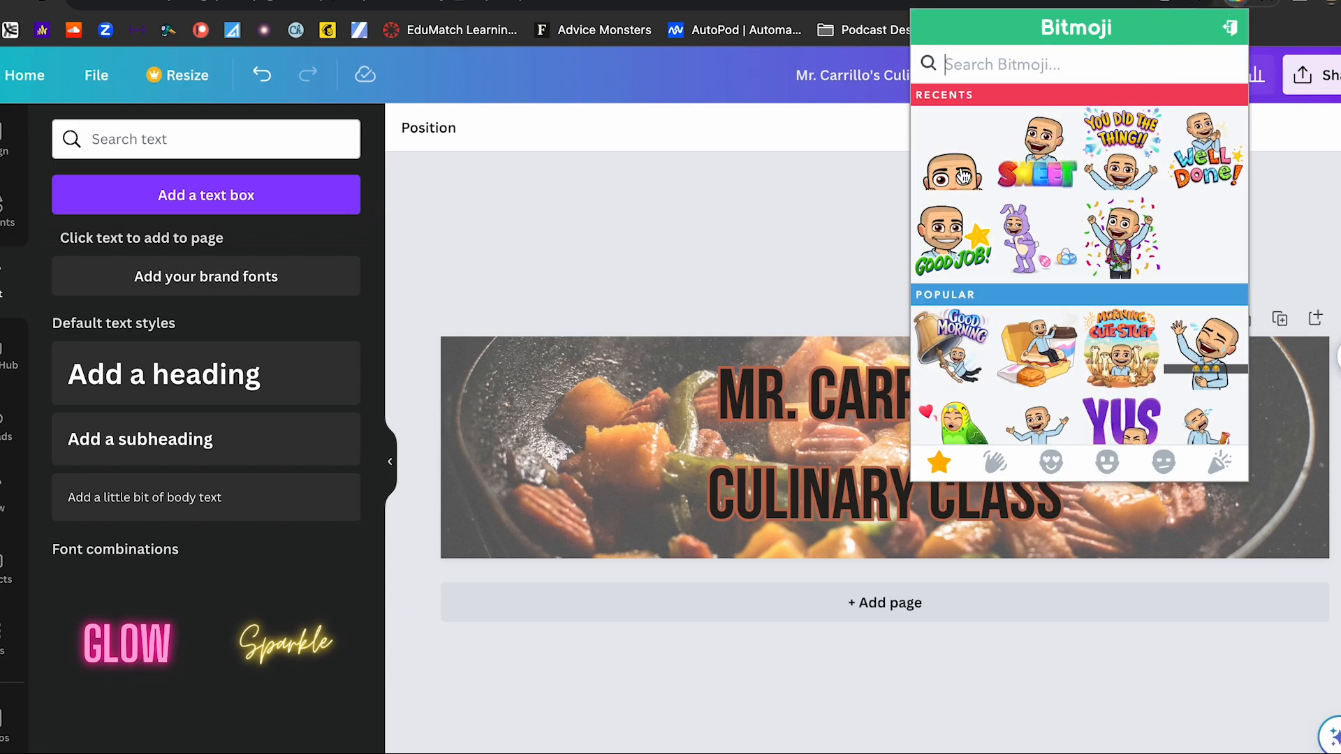
right_click(962, 176)
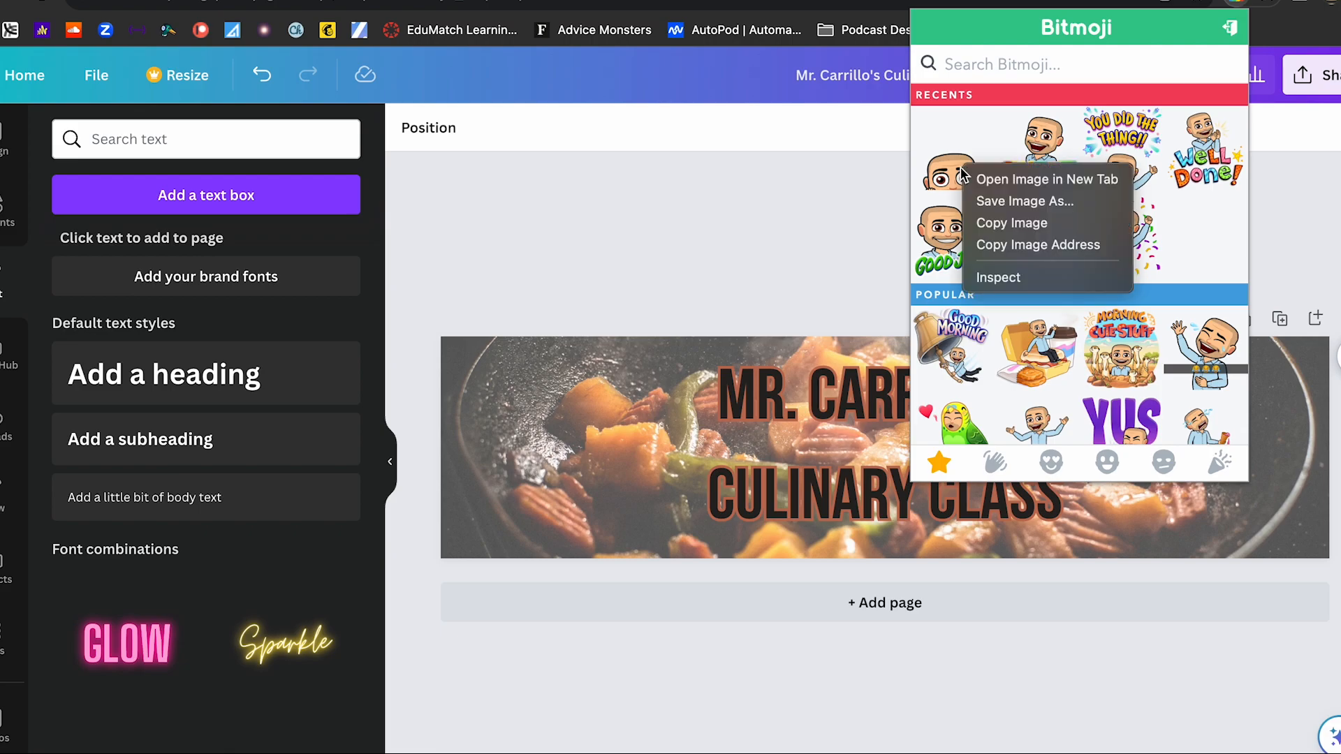
left_click(995, 224)
left_click(1192, 515)
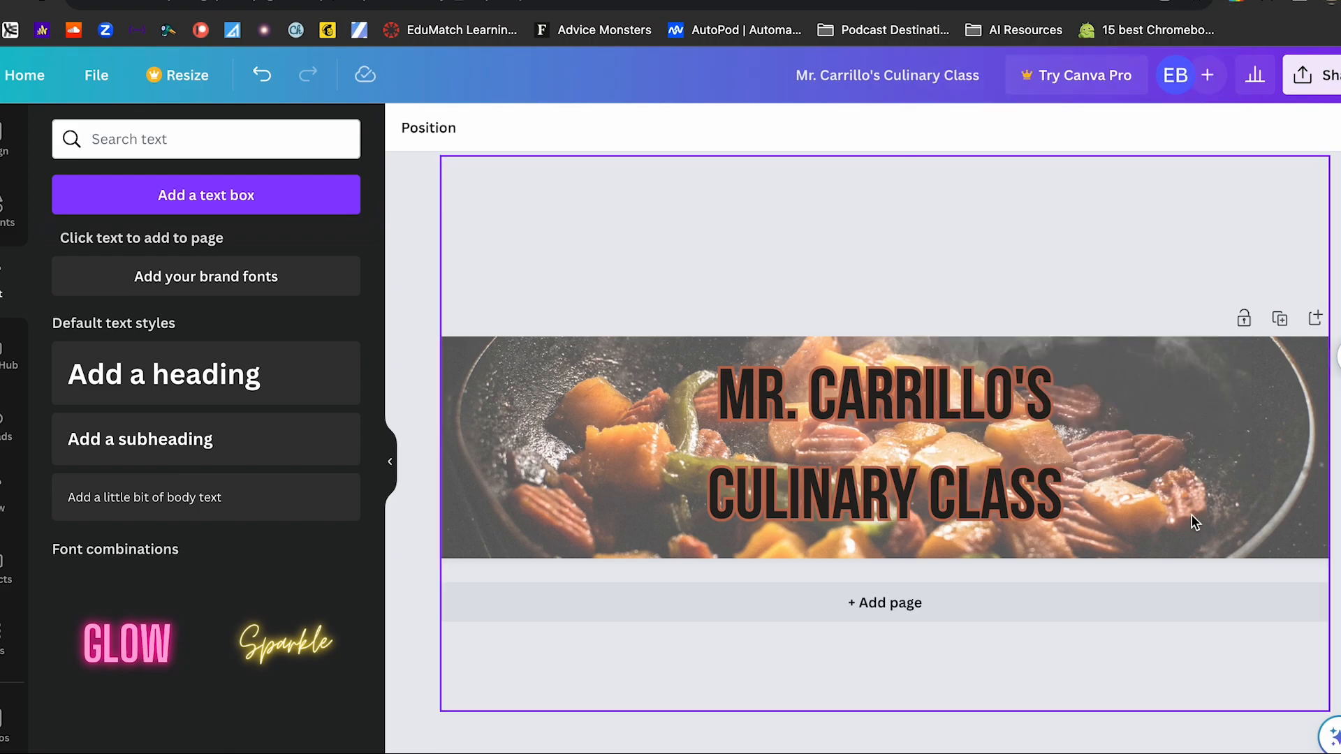
key("ctrl+v")
left_click_drag(981, 487, 1132, 497)
left_click_drag(1110, 434, 1043, 396)
left_click_drag(1147, 539, 1140, 538)
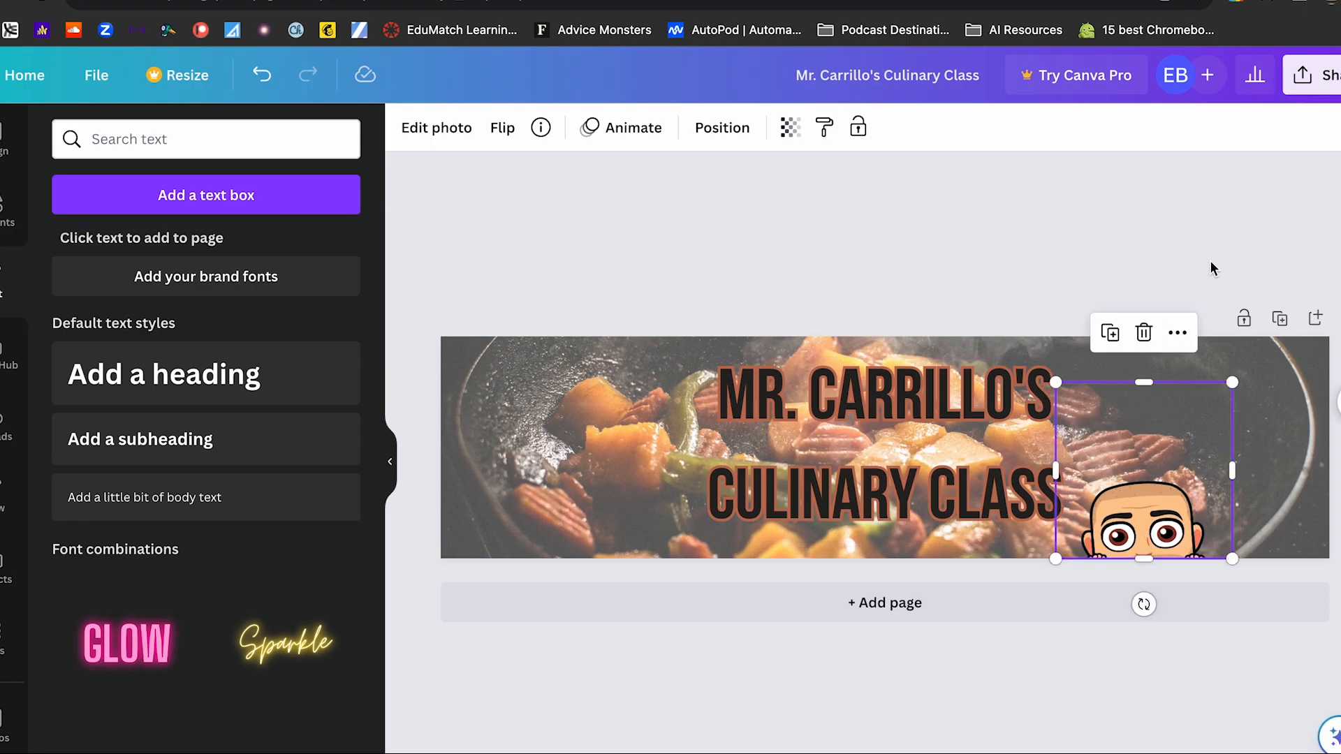
- Download the finished header design as a JPG file
left_click(1240, 222)
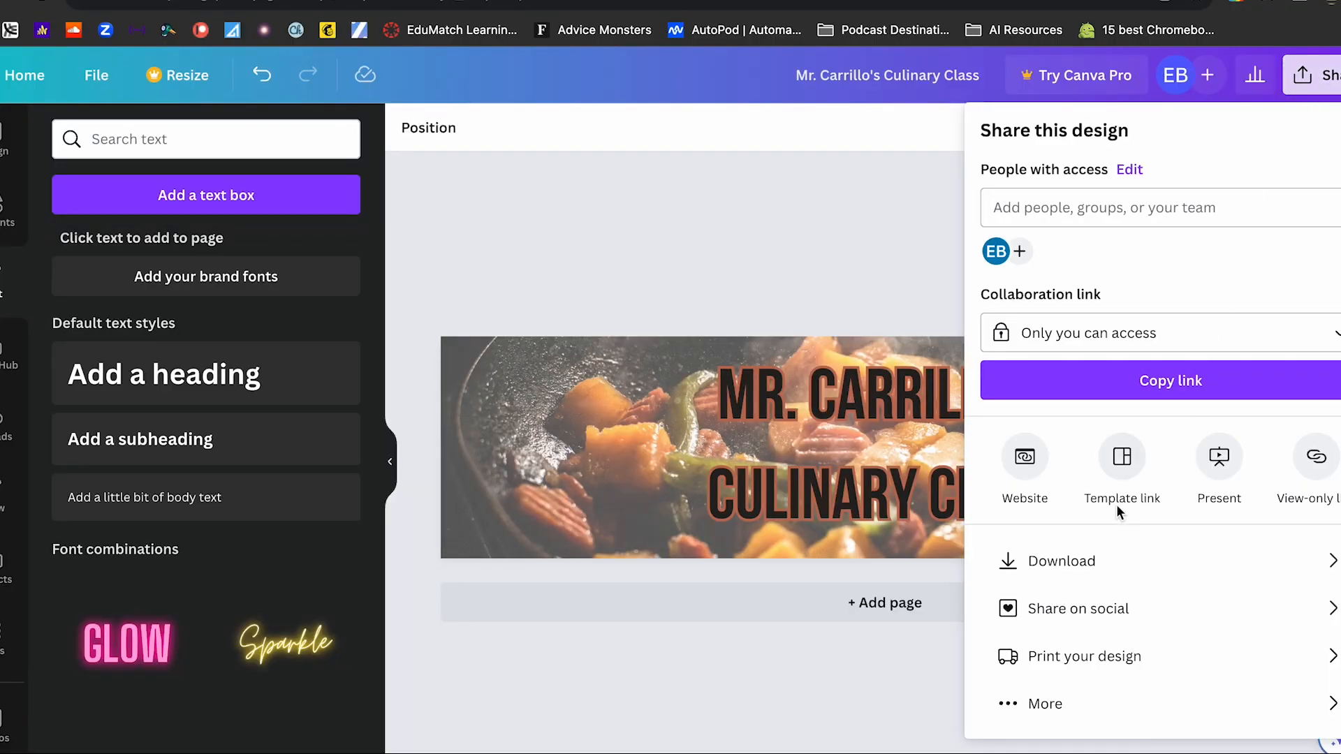
left_click(1090, 566)
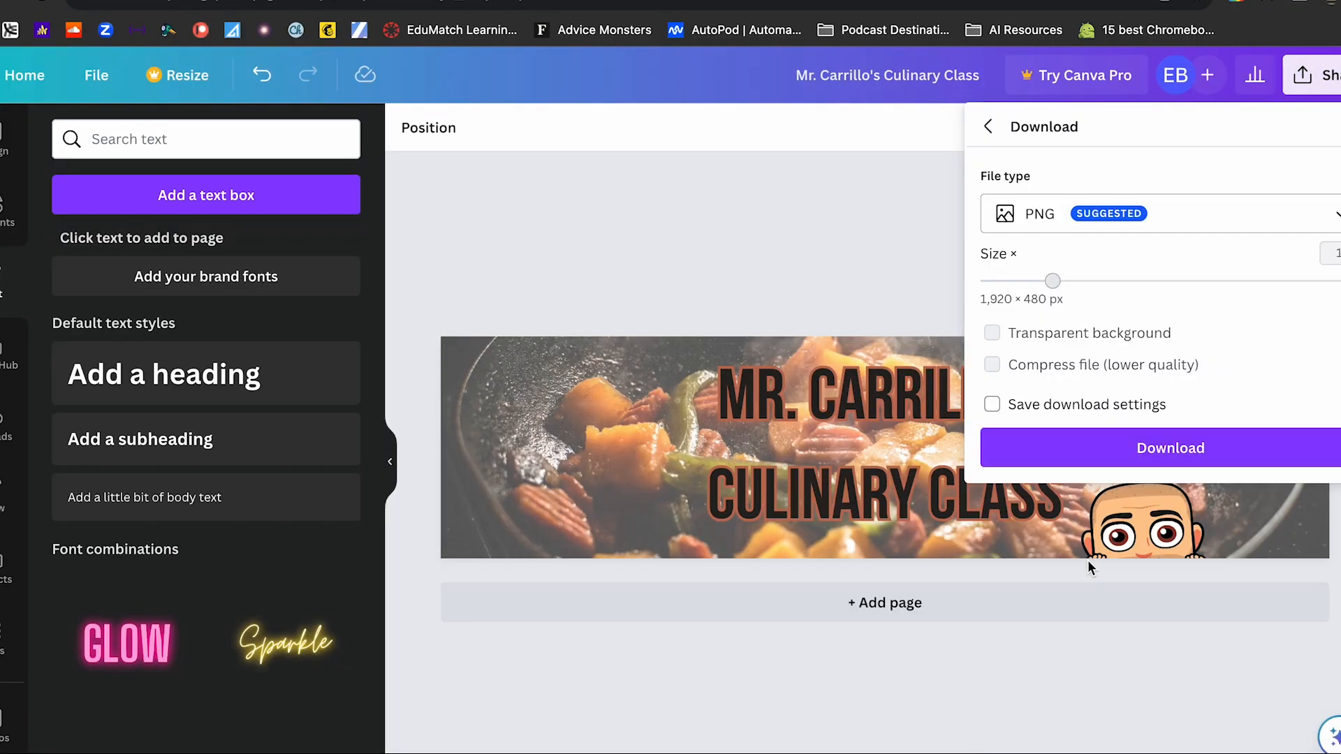
left_click(1190, 222)
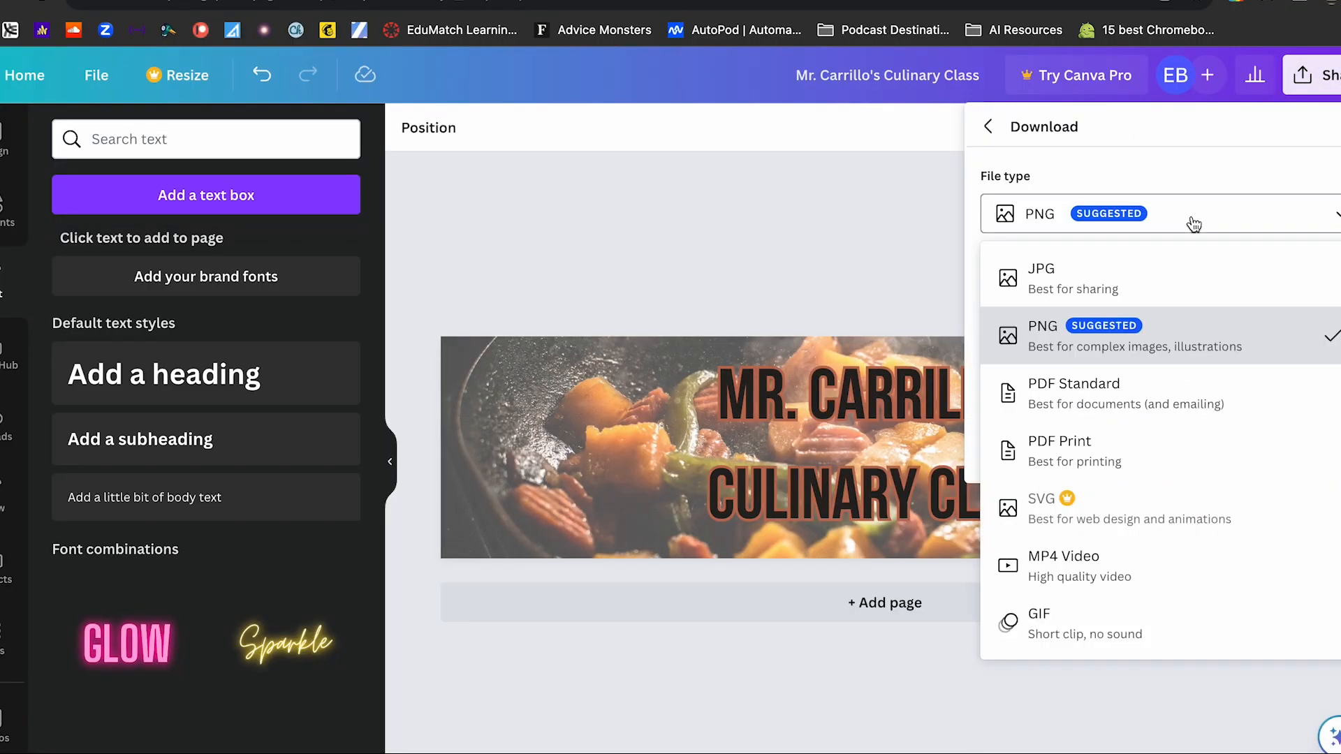
left_click(1154, 279)
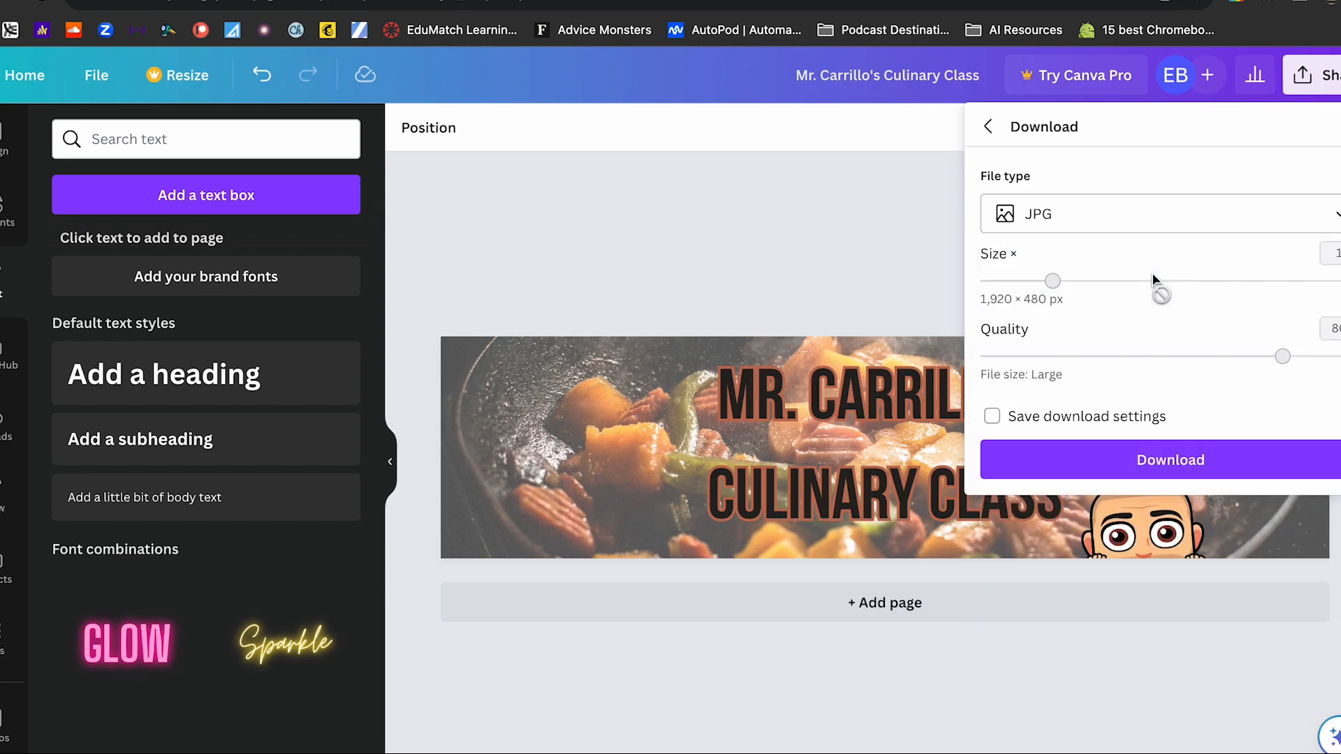
left_click(1169, 460)
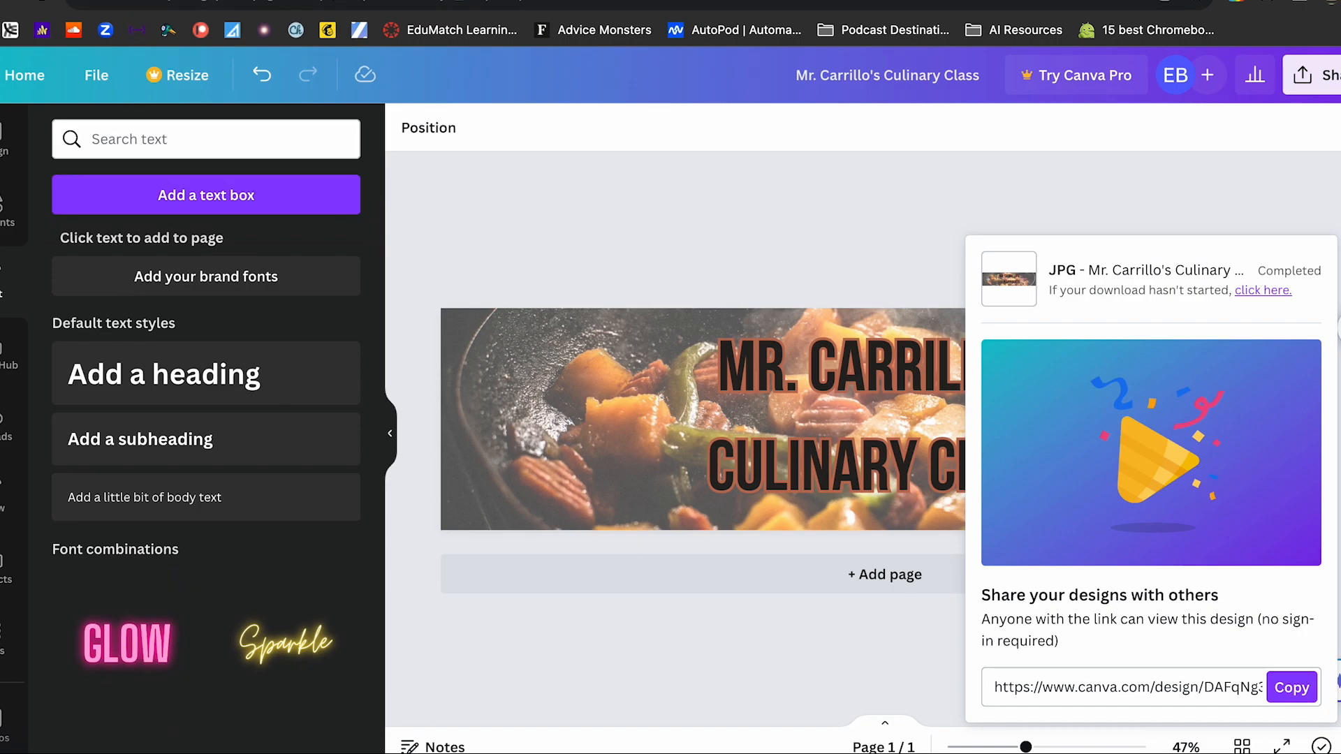
- Switch to the Culinary 101 class in Google Classroom and upload the downloaded JPG as the stream header image
key("ctrl+Tab")
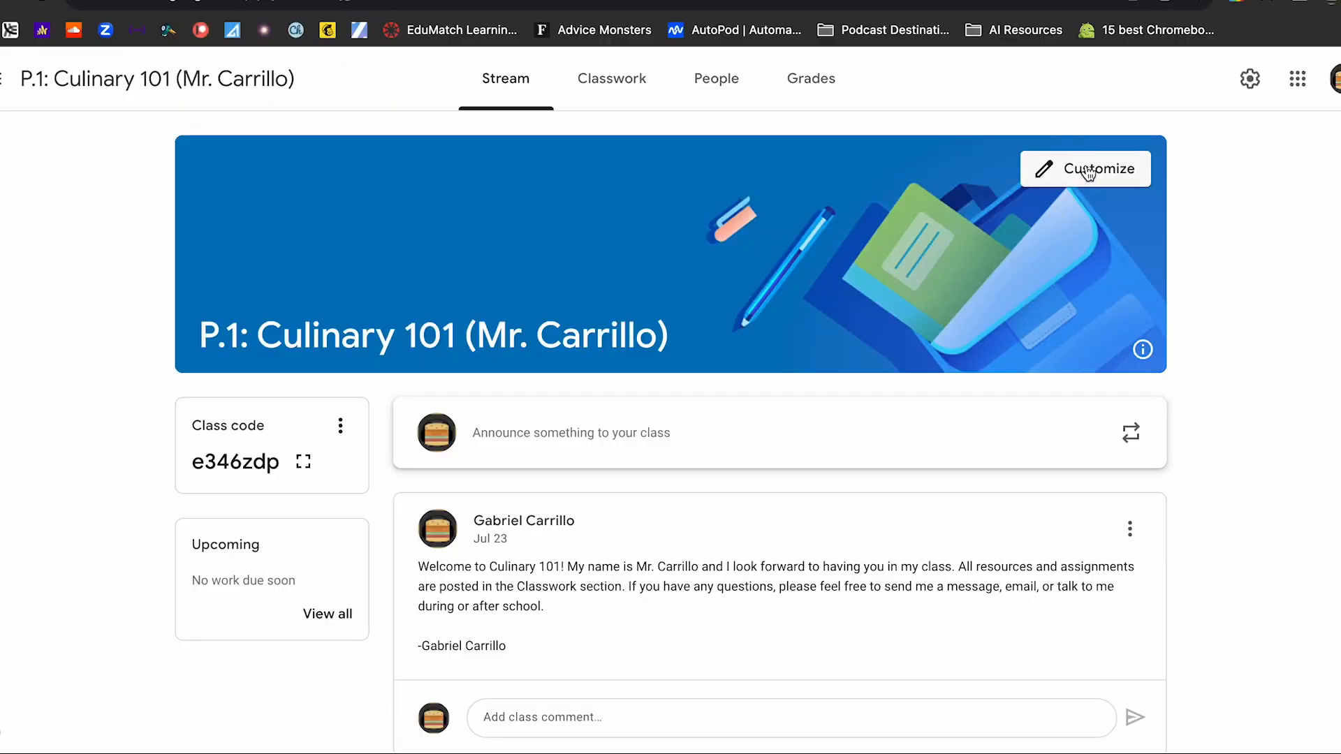
left_click(1087, 172)
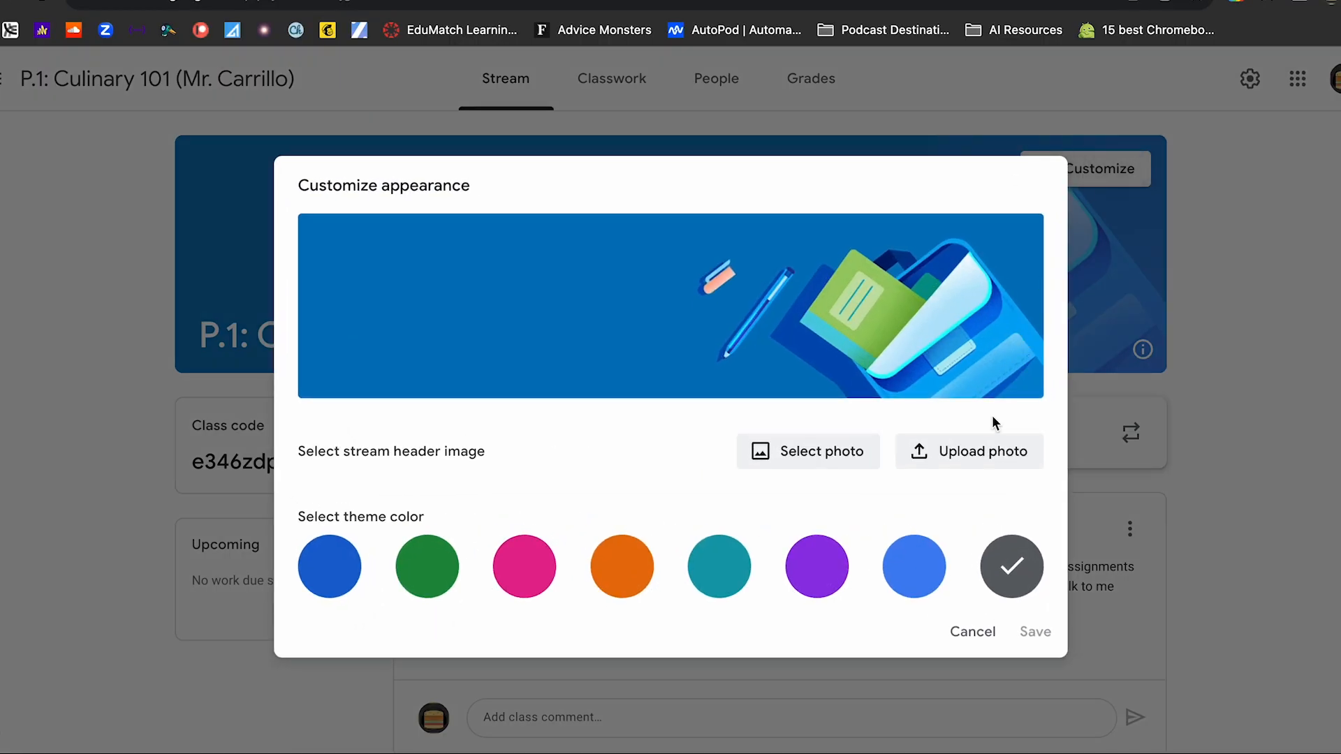
left_click(984, 454)
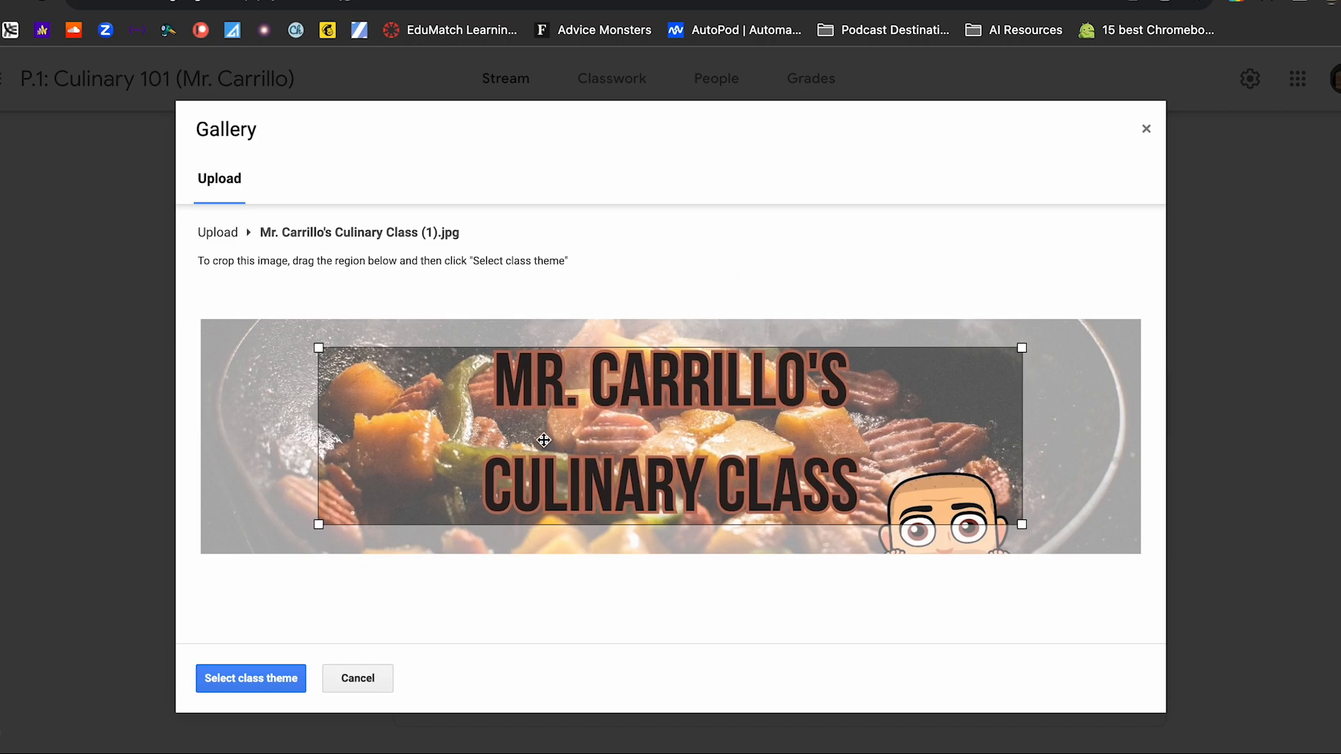
- Extend the crop region to cover the entire uploaded image and select it as the class theme
left_click_drag(319, 347, 201, 278)
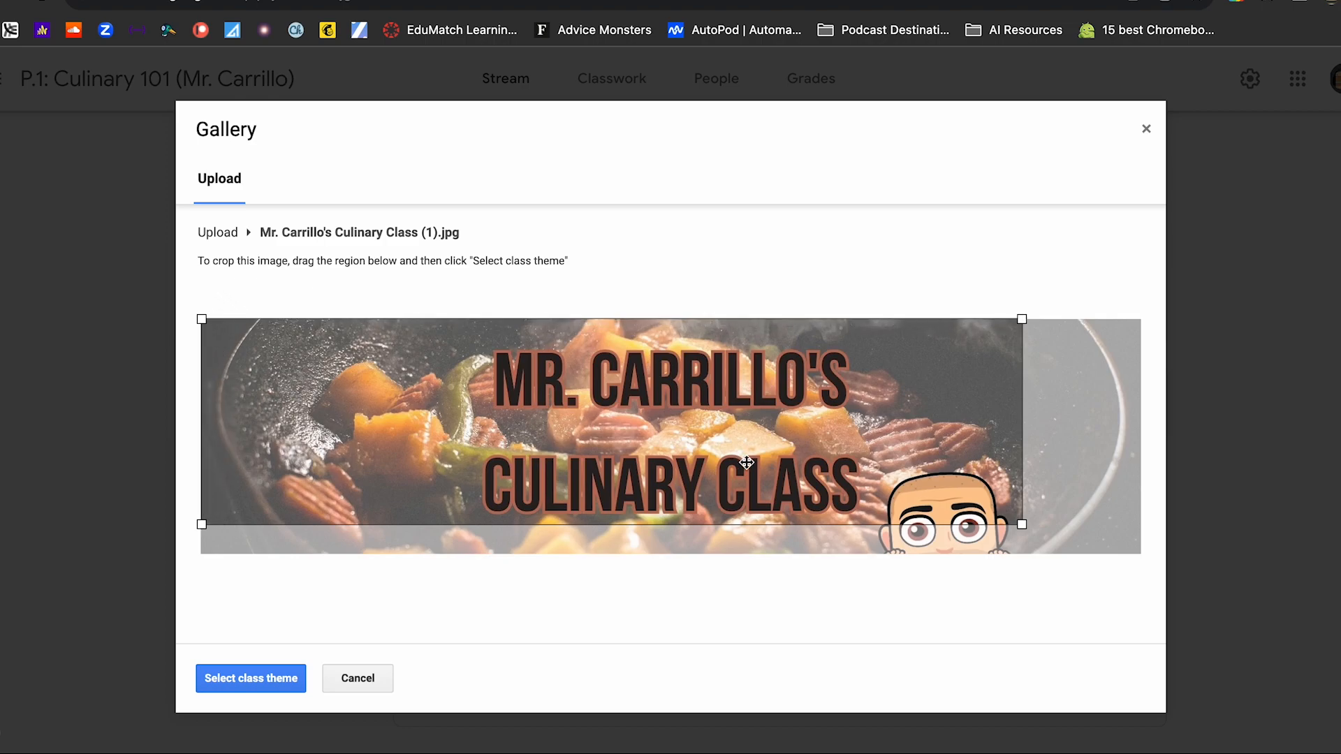
left_click_drag(1024, 527, 1146, 588)
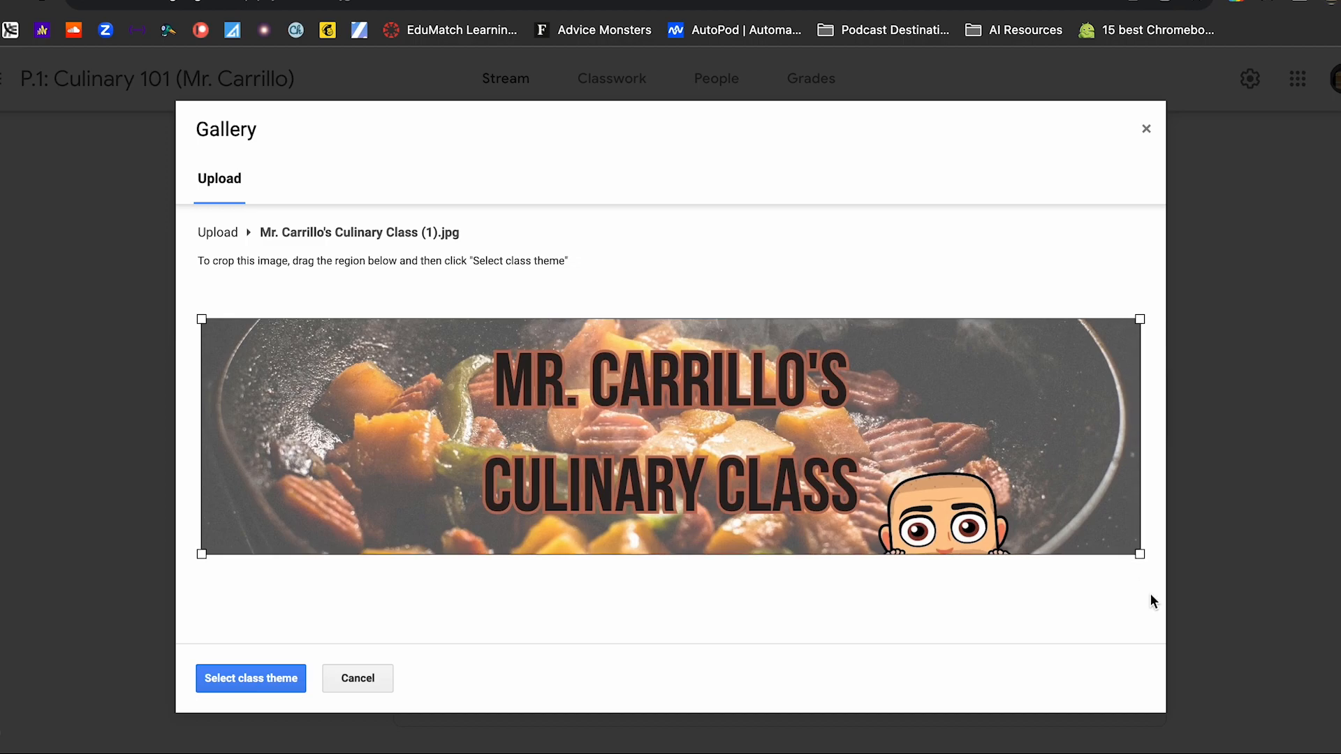
left_click(270, 686)
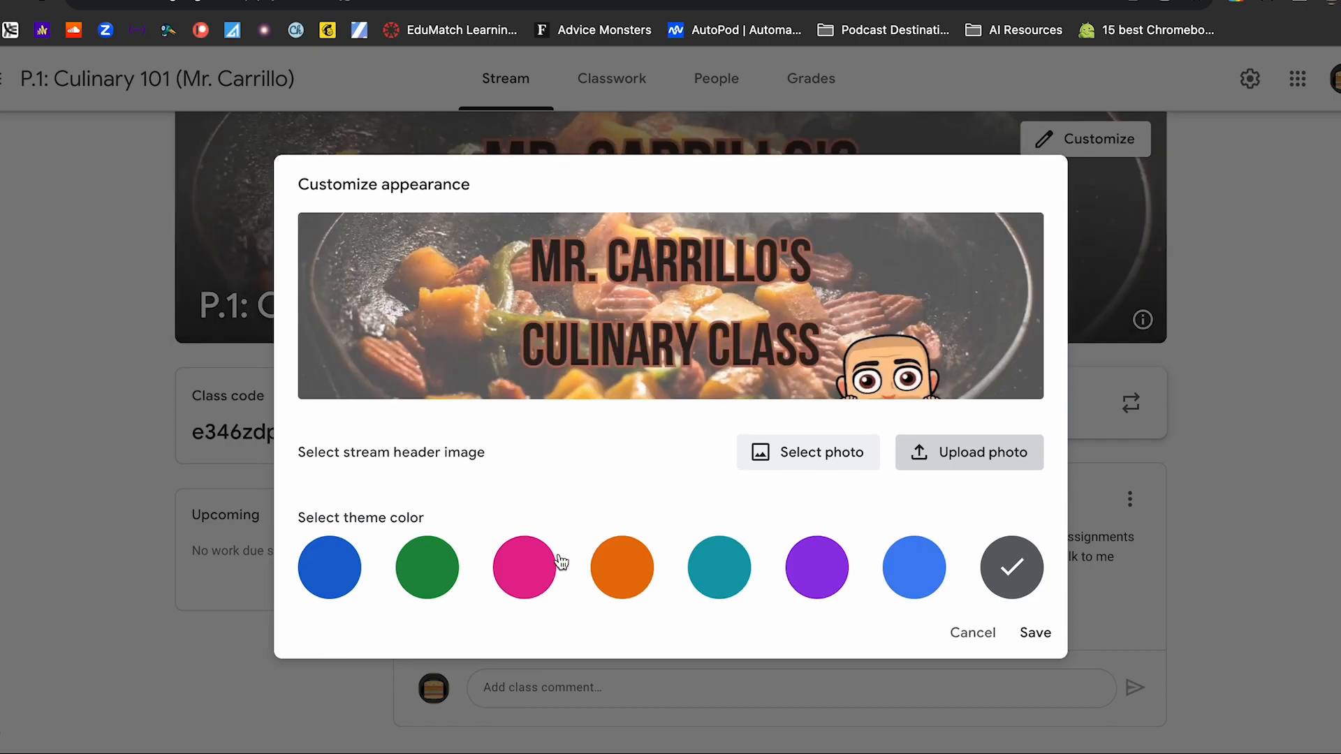
- Preview the light blue, purple and teal theme colors, choose orange and save the class appearance
left_click(911, 568)
left_click(821, 569)
left_click(711, 578)
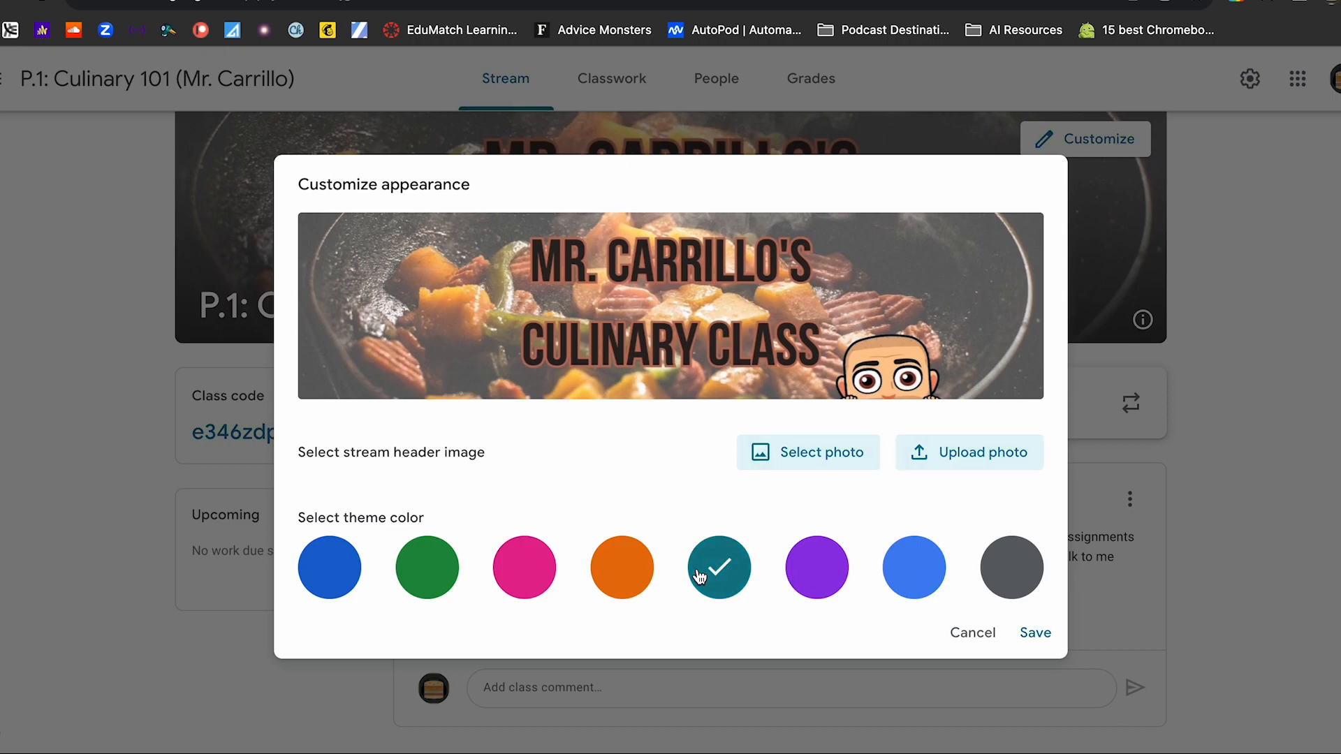
left_click(626, 575)
left_click(1039, 633)
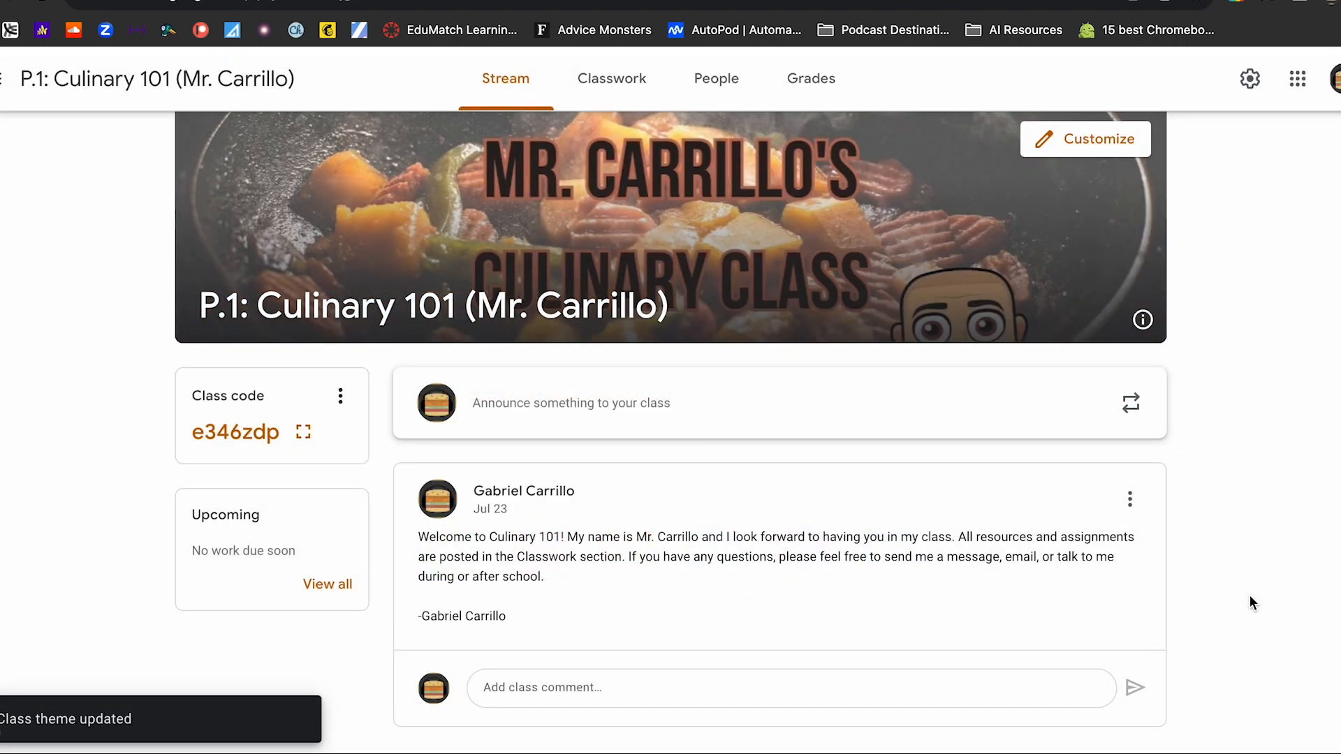
- View the updated class header, then switch back to the Canva design and select the heading text
scroll(1250, 595, "up", 1)
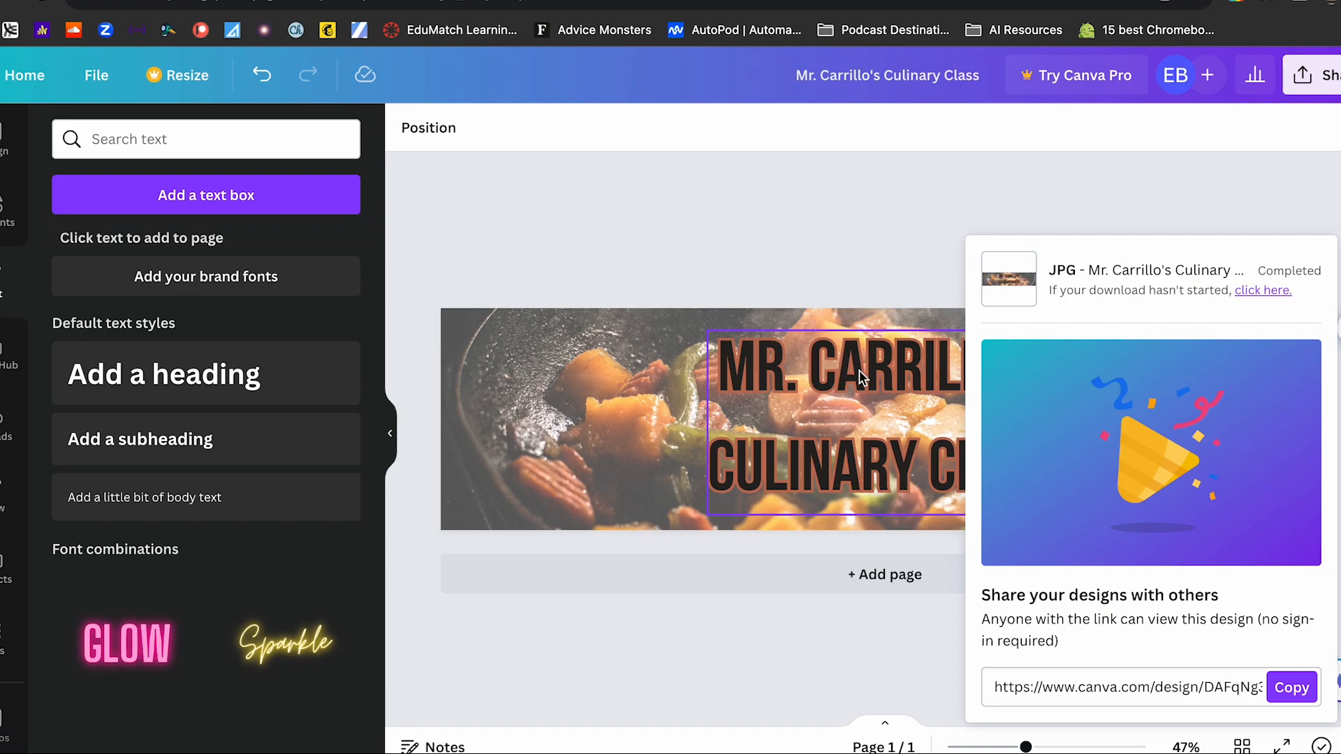
left_click(859, 370)
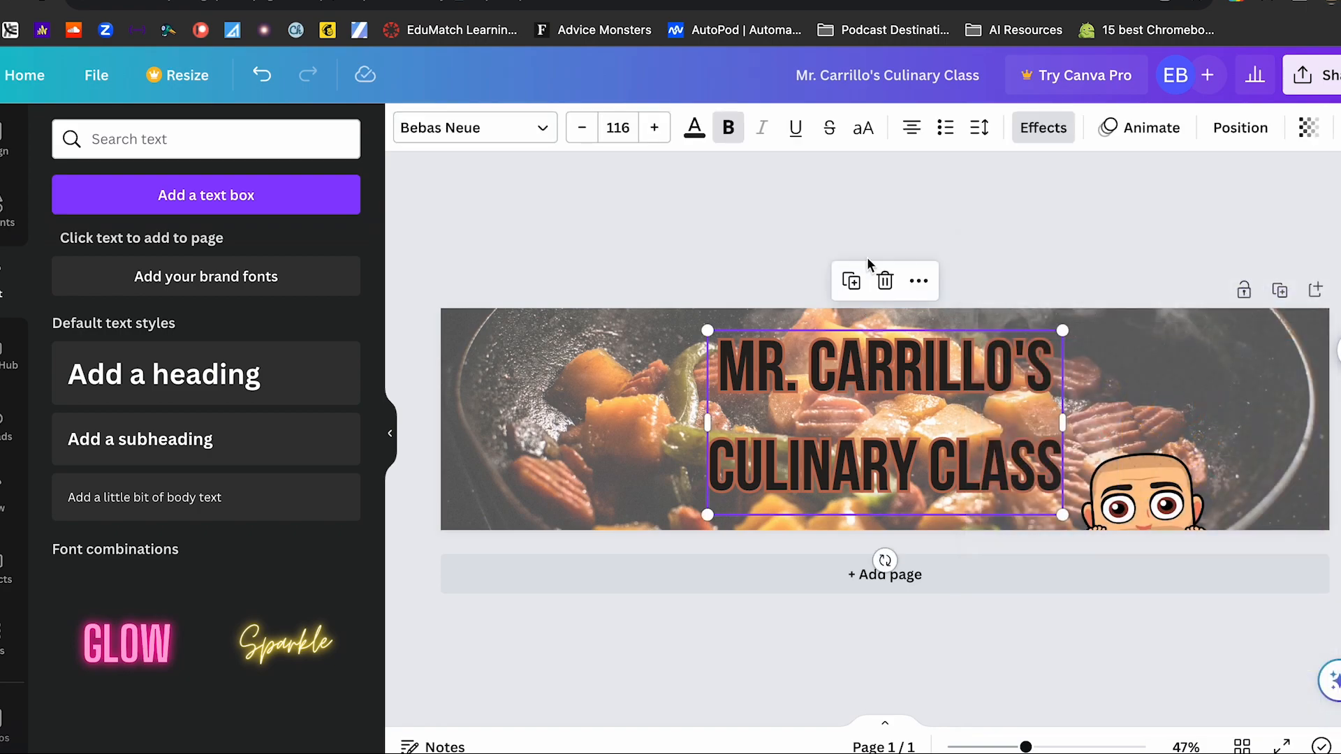